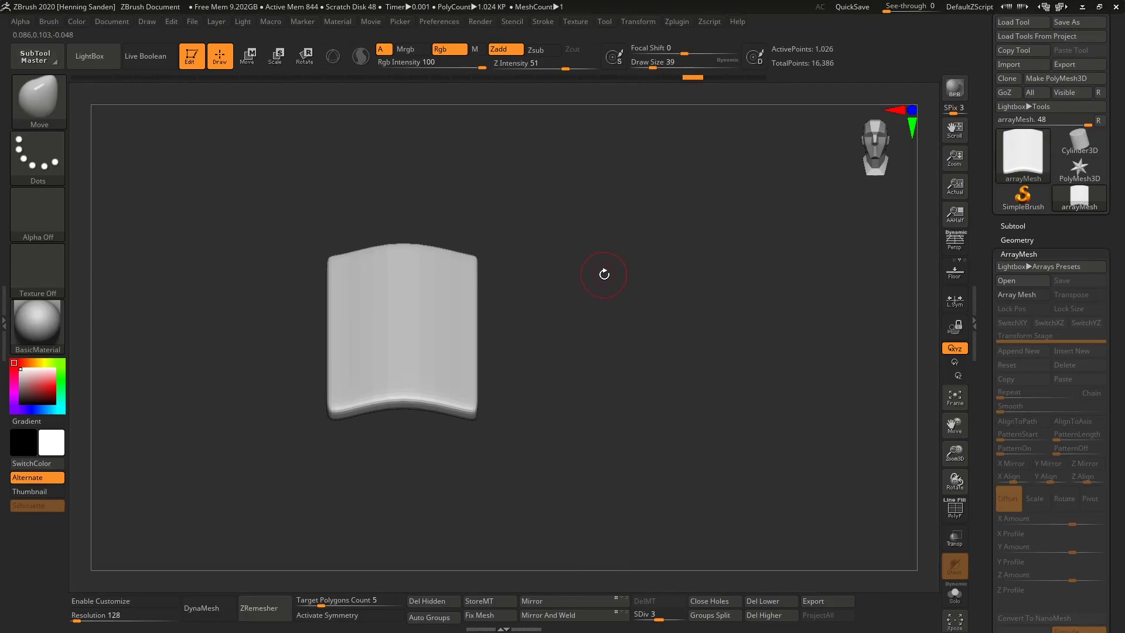
Step: Turn on Array Mesh for the curved roof tile
{"action": "right_click_drag", "start_coordinate": [606, 307], "coordinate": [589, 275], "text": "ctrl"}
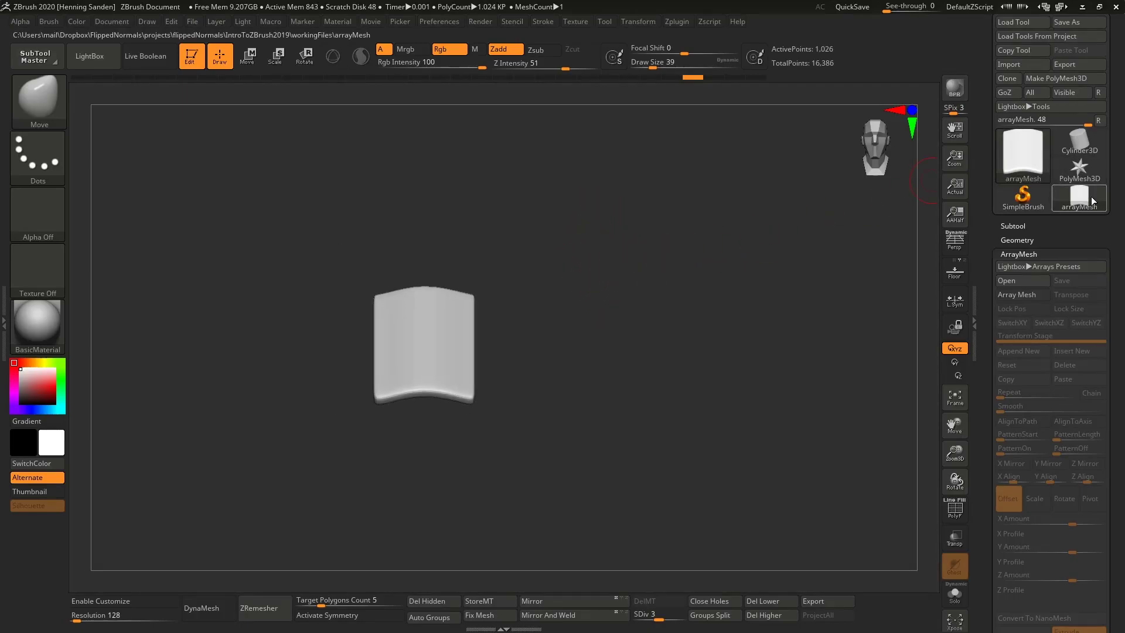
{"action": "left_click", "coordinate": [1022, 225]}
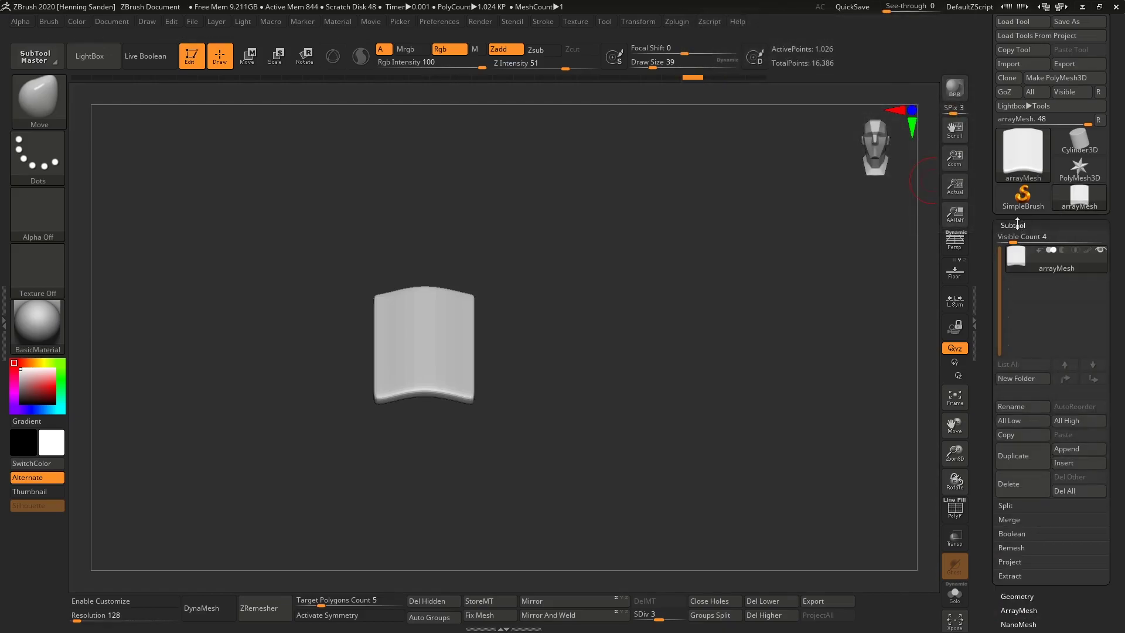
{"action": "left_click", "coordinate": [1017, 225]}
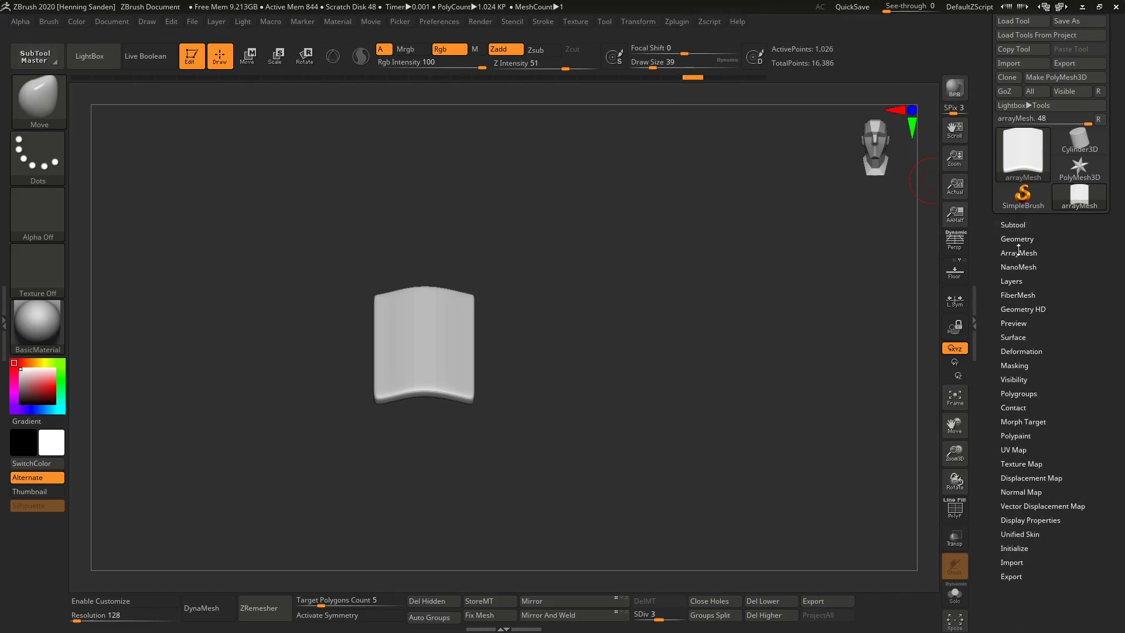
{"action": "left_click_drag", "start_coordinate": [989, 79], "coordinate": [989, 99]}
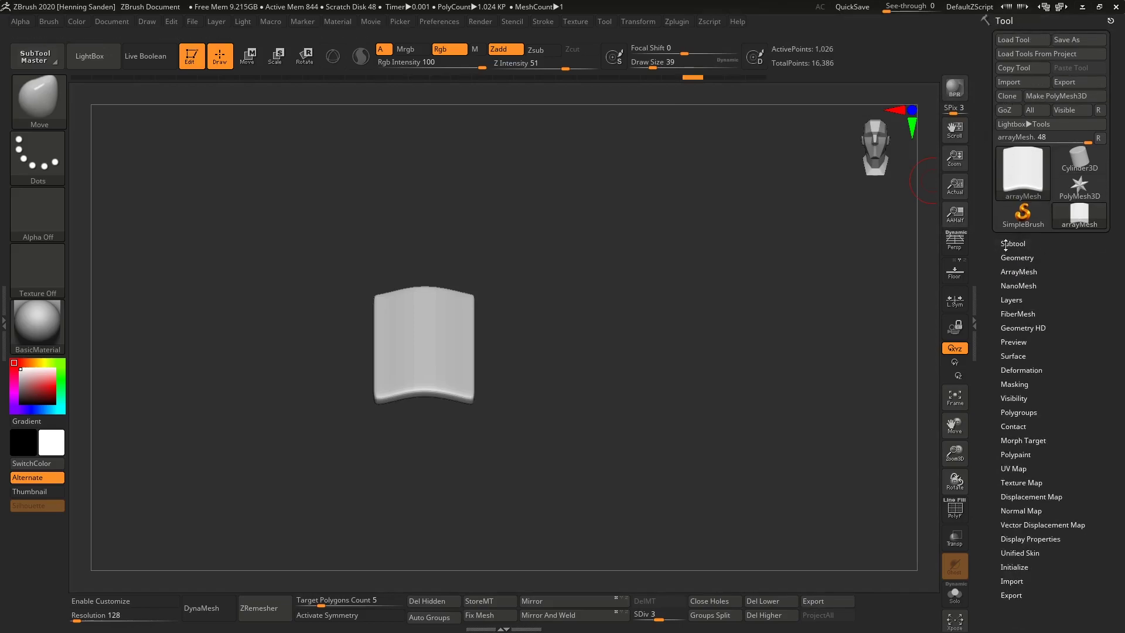
{"action": "left_click", "coordinate": [1020, 271]}
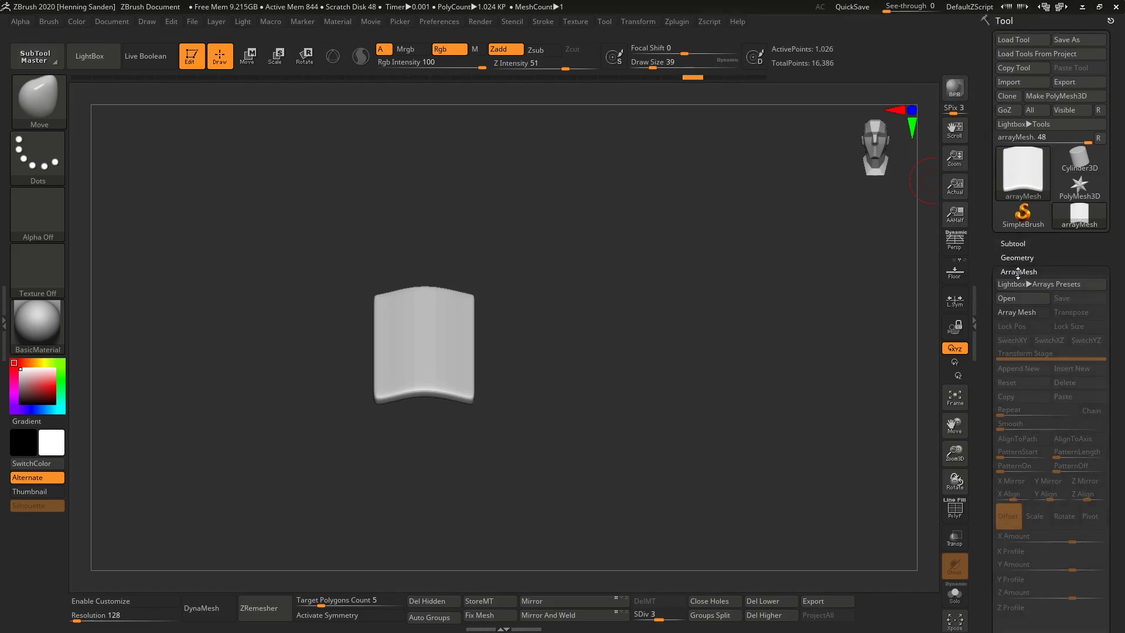
{"action": "left_click", "coordinate": [1022, 314]}
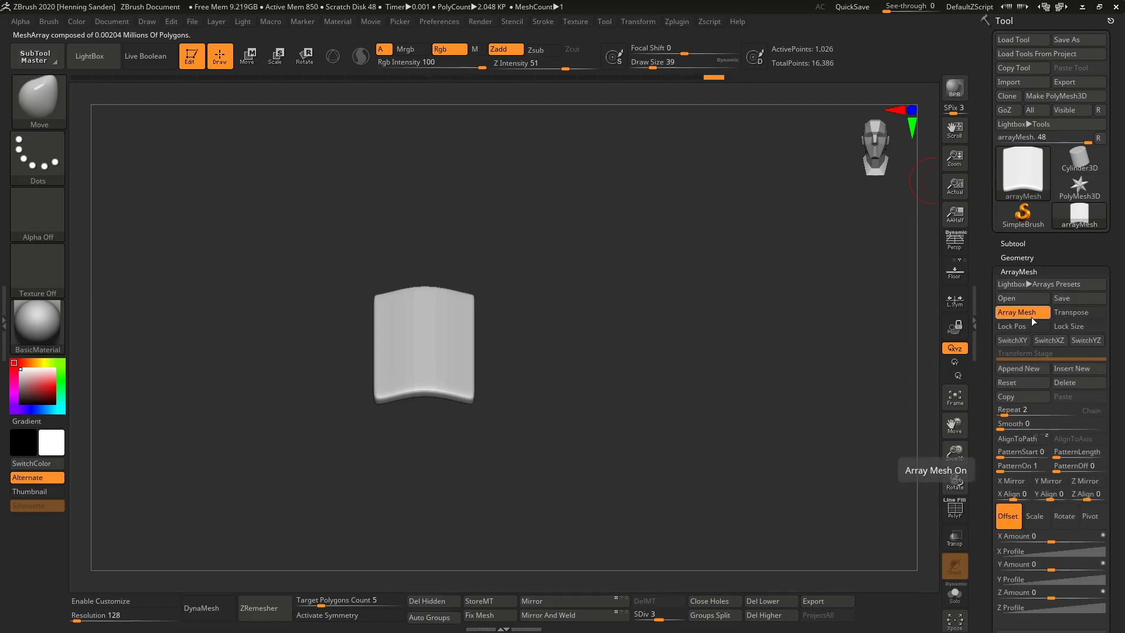
Step: Enable Transpose control for the array and activate the Move transpose line on the tile
{"action": "left_click", "coordinate": [1070, 315]}
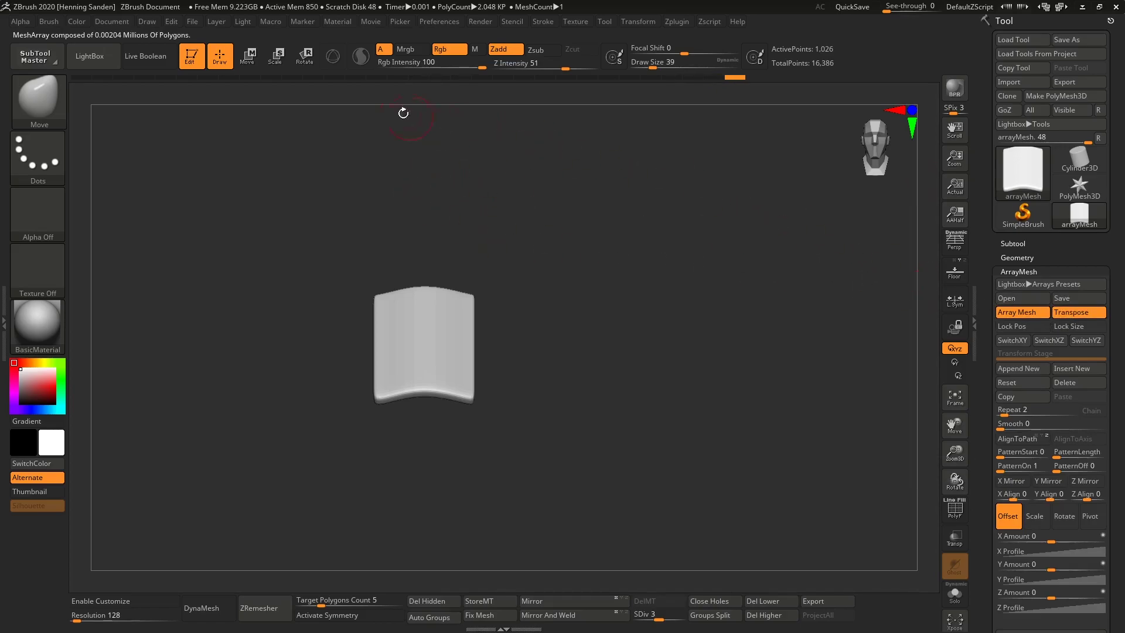
{"action": "left_click", "coordinate": [261, 66]}
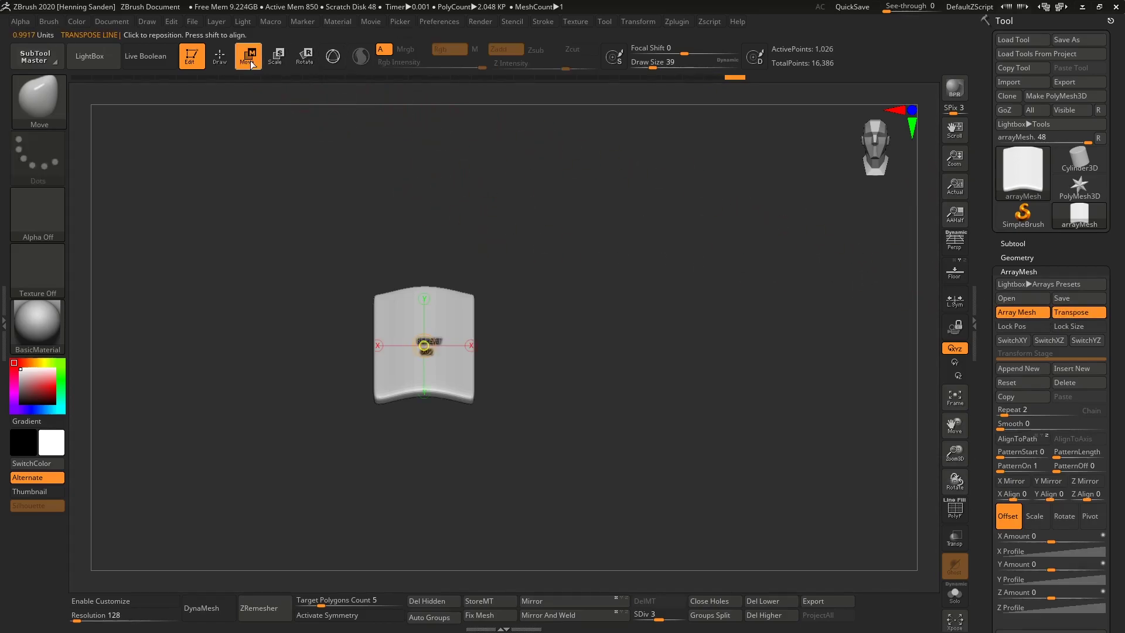
{"action": "left_click", "coordinate": [333, 58]}
{"action": "left_click", "coordinate": [334, 58]}
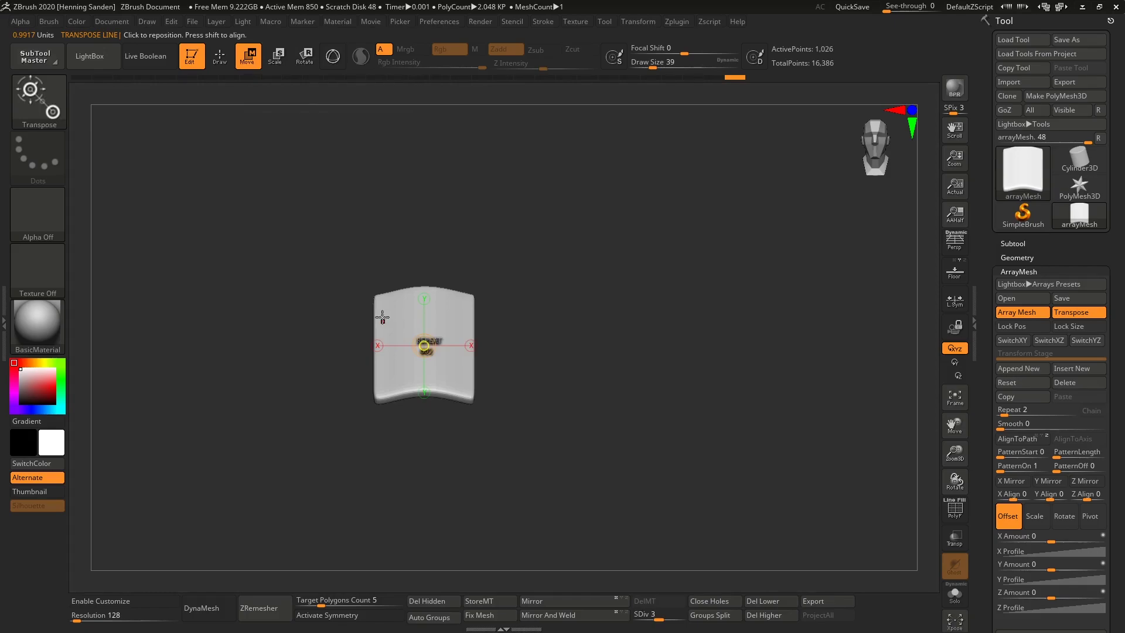
Step: Array the tile into a side-by-side row with a Repeat of 6 and an X Amount of about 6.01
{"action": "left_click_drag", "start_coordinate": [379, 319], "coordinate": [537, 321]}
{"action": "left_click_drag", "start_coordinate": [458, 321], "coordinate": [758, 387]}
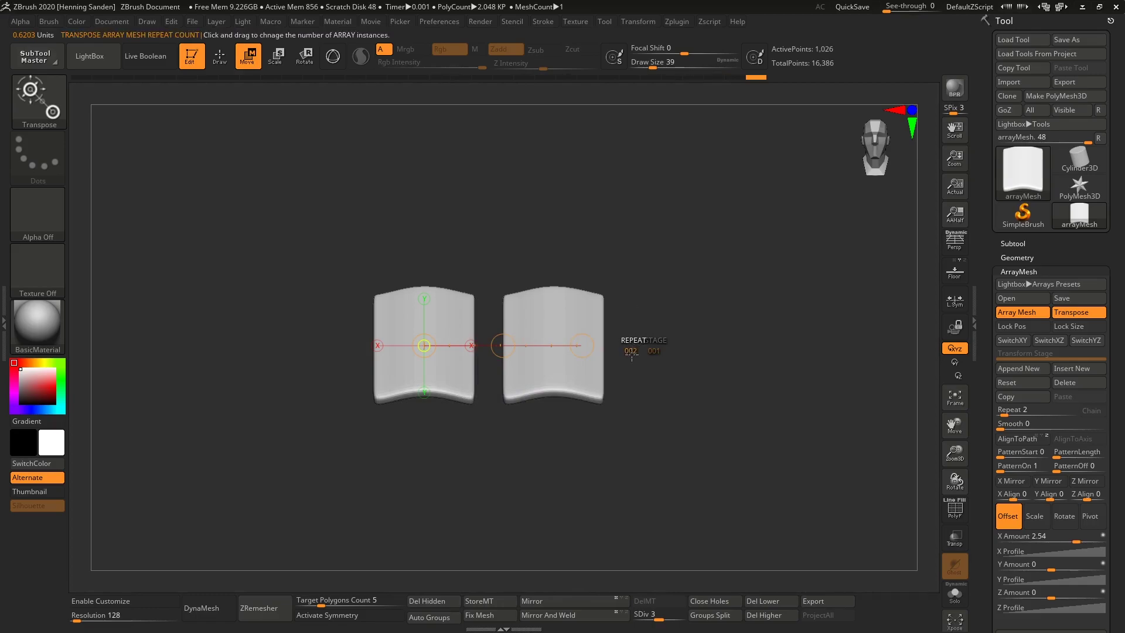
{"action": "left_click_drag", "start_coordinate": [631, 354], "coordinate": [667, 364]}
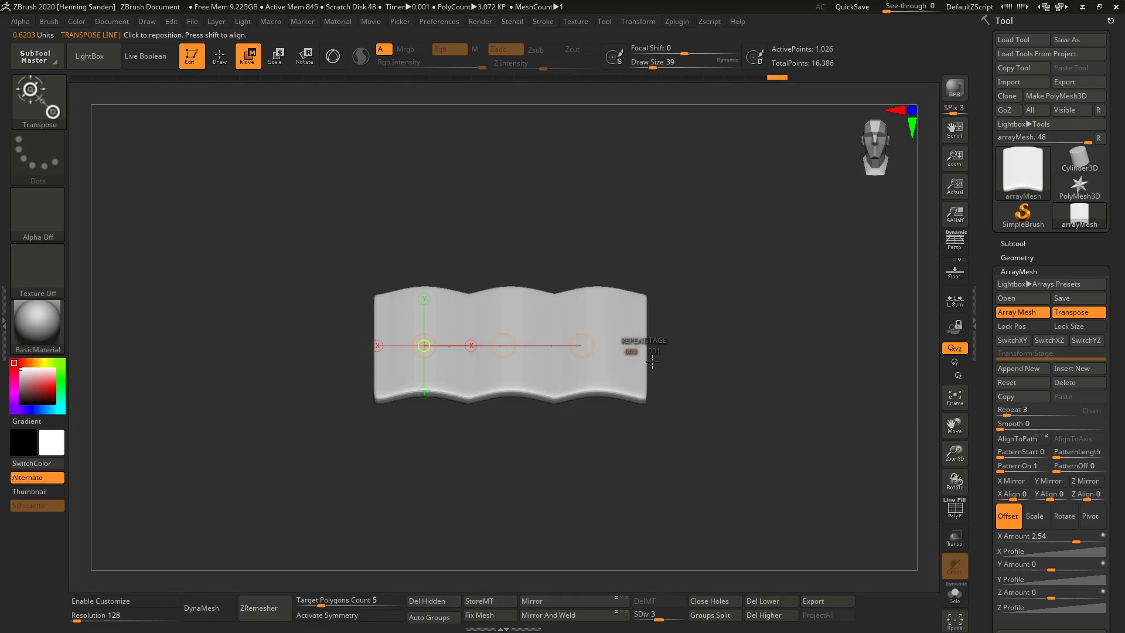
{"action": "left_click_drag", "start_coordinate": [1003, 409], "coordinate": [1011, 412]}
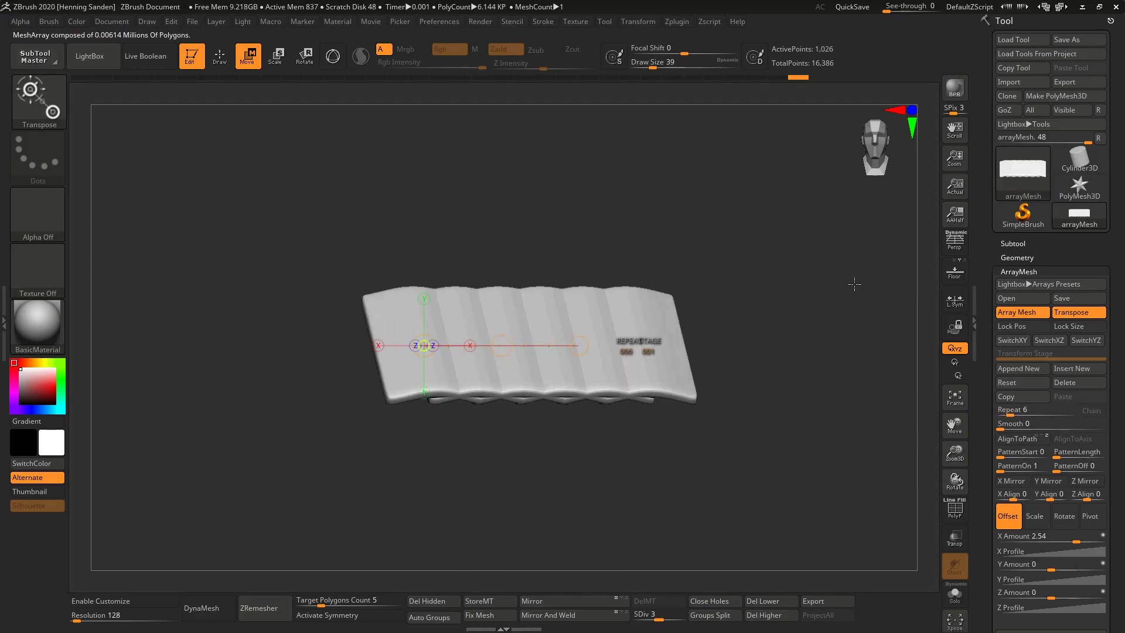
{"action": "left_click_drag", "start_coordinate": [822, 256], "coordinate": [699, 407], "text": "shift"}
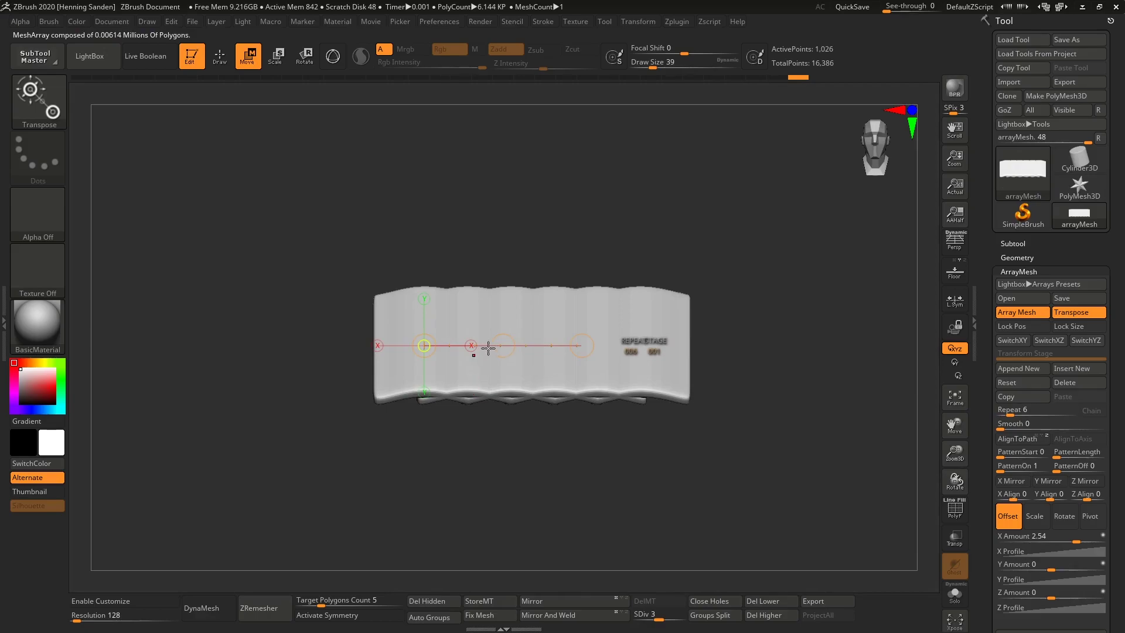
{"action": "left_click_drag", "start_coordinate": [502, 345], "coordinate": [816, 366]}
{"action": "right_click_drag", "start_coordinate": [698, 354], "coordinate": [623, 317], "text": "ctrl"}
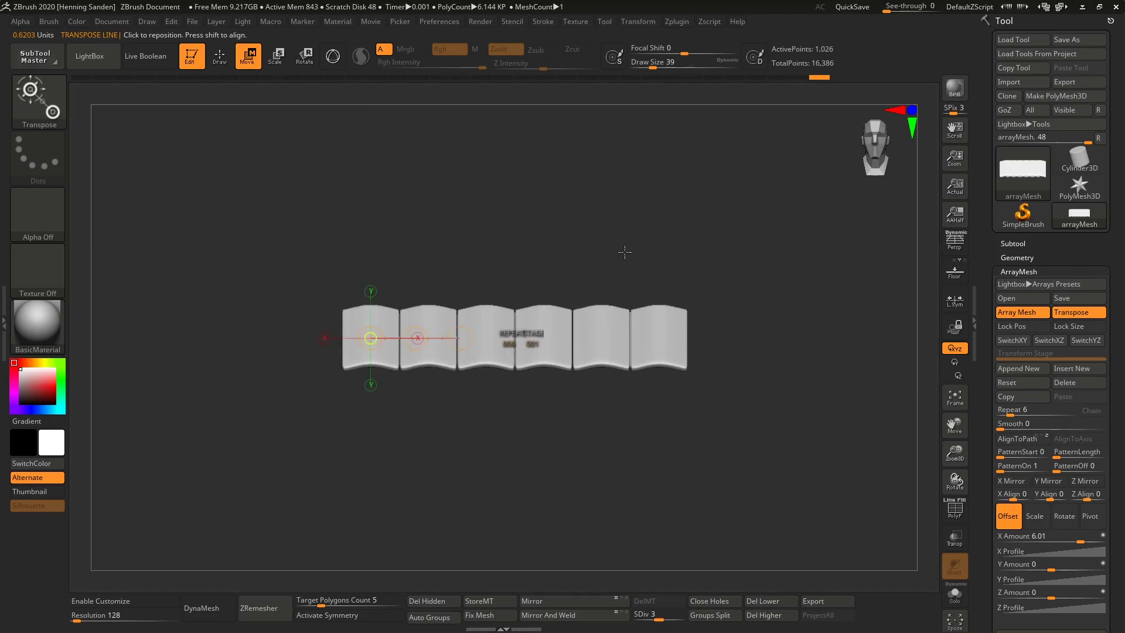
Step: Append a second array stage and offset its copy along the tiles' slope, about -1.59 in Y and 1.42 in Z
{"action": "left_click_drag", "start_coordinate": [621, 275], "coordinate": [570, 291]}
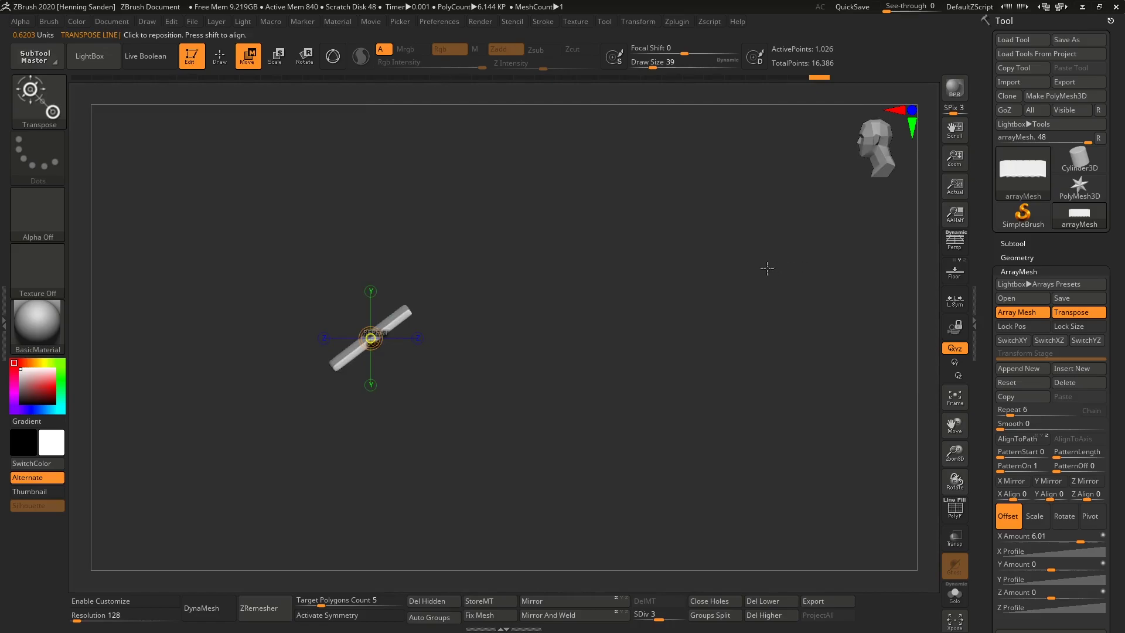
{"action": "left_click_drag", "start_coordinate": [475, 304], "coordinate": [457, 353]}
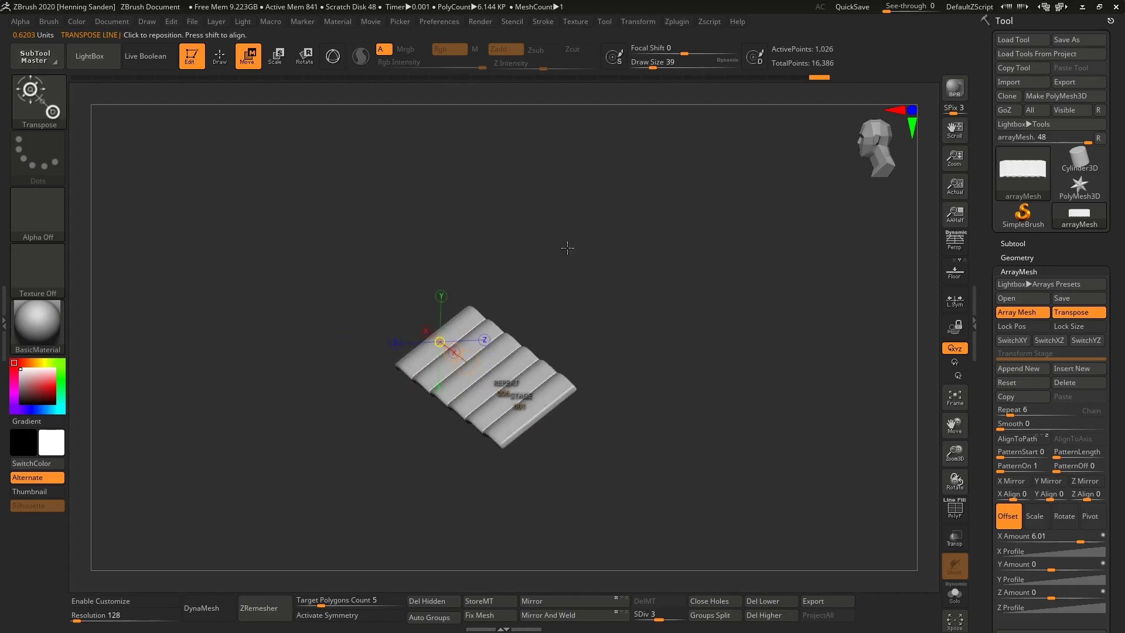
{"action": "left_click_drag", "start_coordinate": [580, 359], "coordinate": [609, 349]}
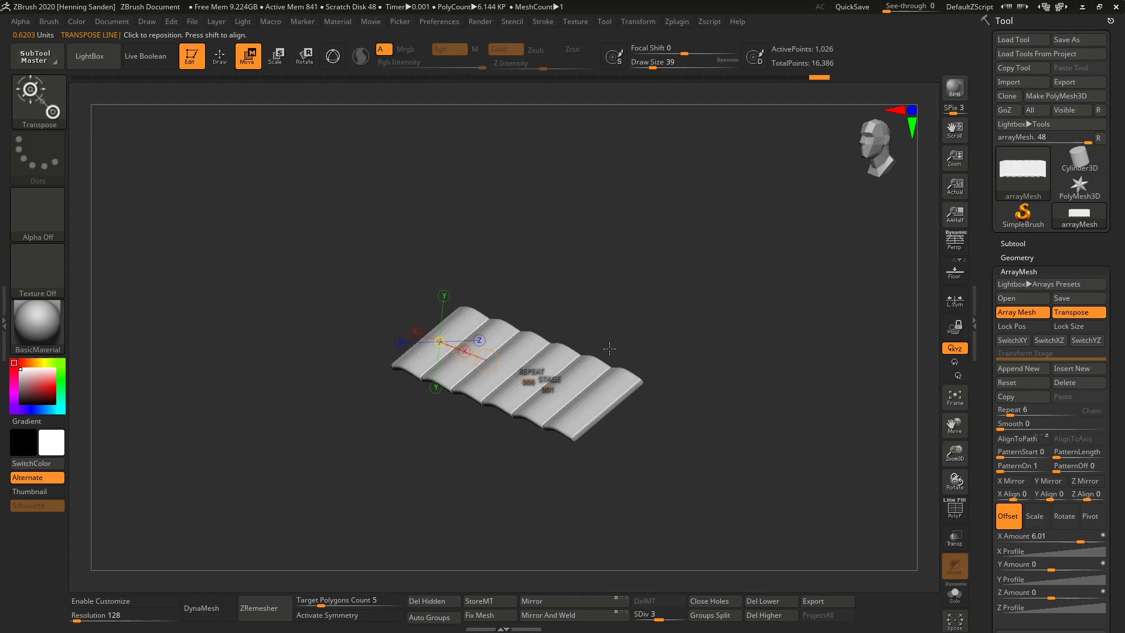
{"action": "left_click", "coordinate": [1022, 370]}
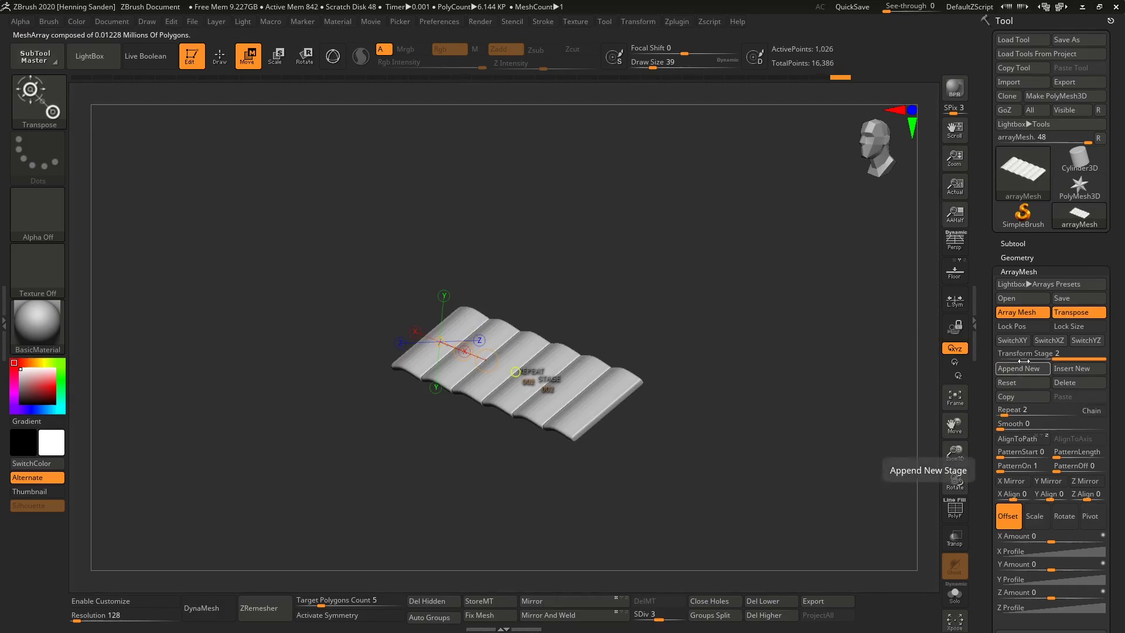
{"action": "left_click", "coordinate": [1078, 354]}
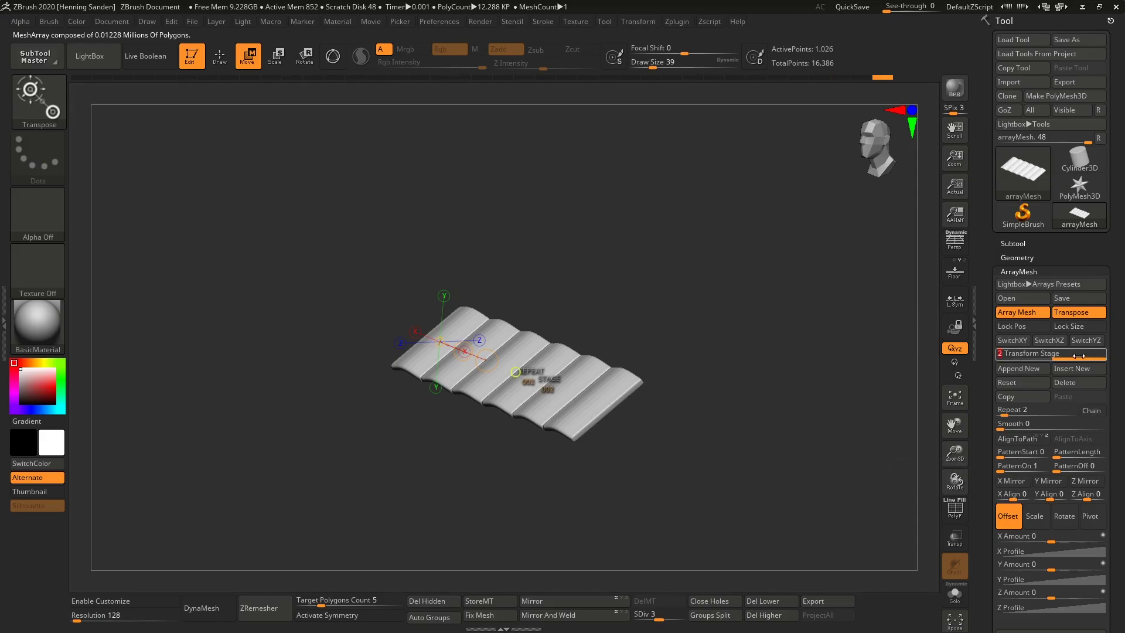
{"action": "left_click_drag", "start_coordinate": [616, 318], "coordinate": [581, 309], "text": "shift"}
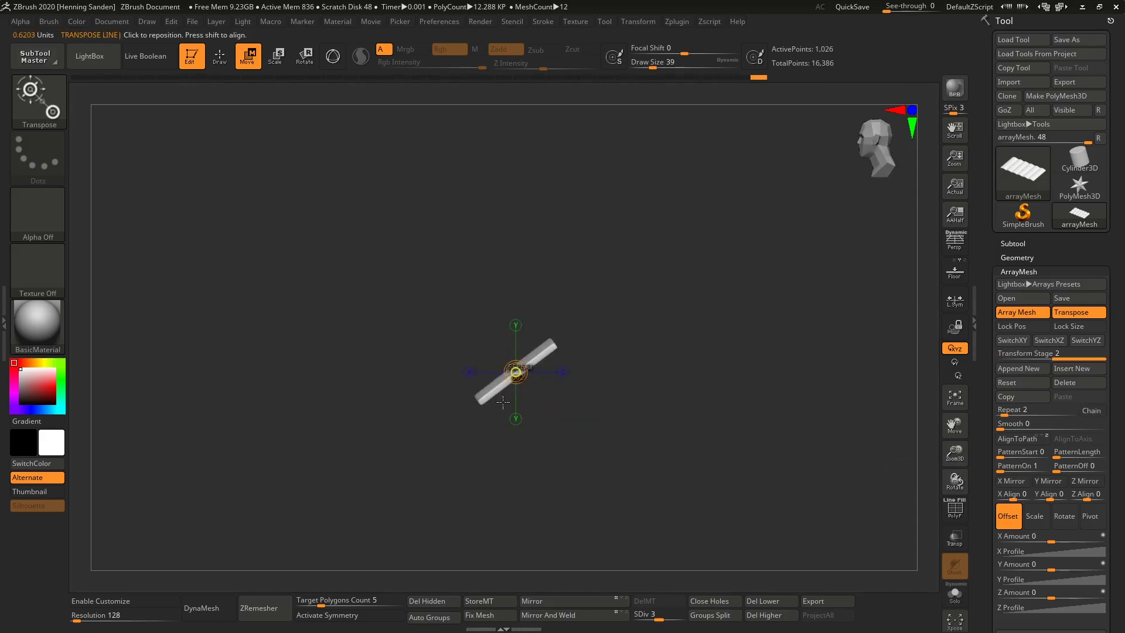
{"action": "left_click_drag", "start_coordinate": [620, 344], "coordinate": [632, 405], "text": "alt"}
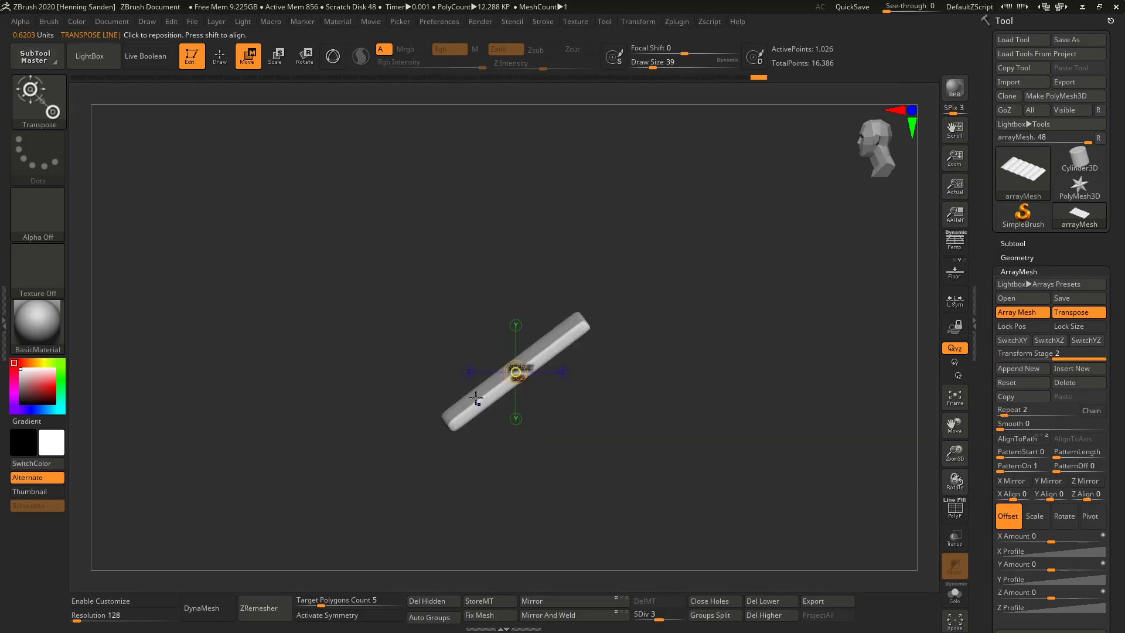
{"action": "mouse_move", "coordinate": [470, 412]}
{"action": "left_mouse_down"}
{"action": "mouse_move", "coordinate": [610, 412]}
{"action": "mouse_move", "coordinate": [546, 443]}
{"action": "left_mouse_up"}
{"action": "left_click_drag", "start_coordinate": [543, 390], "coordinate": [754, 199]}
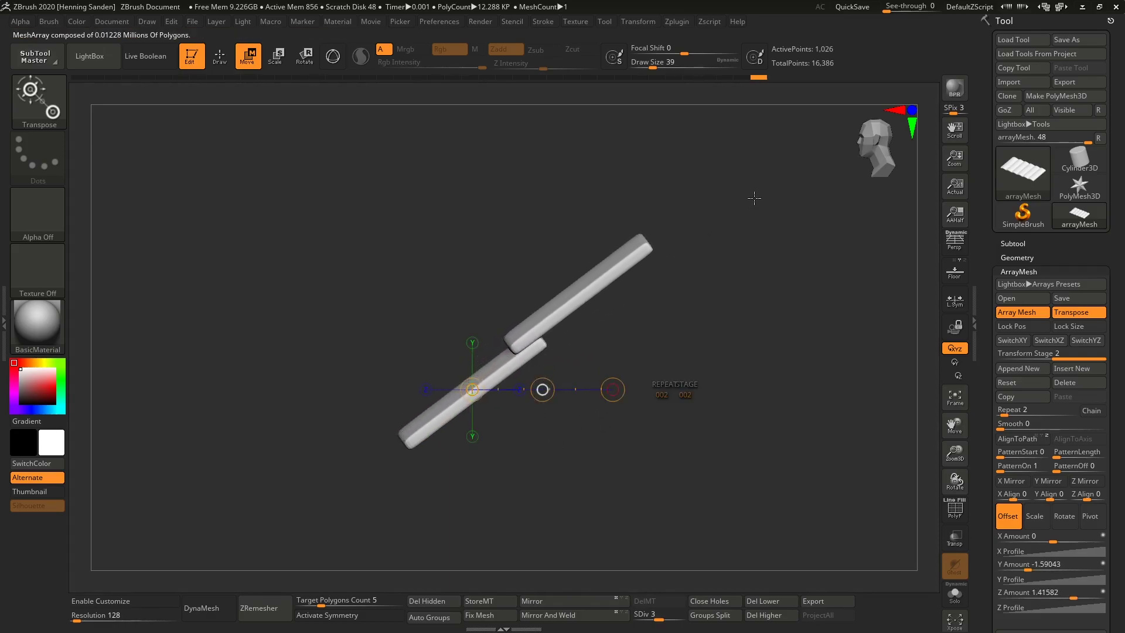
Step: Repeat the second stage 5 times and extend its offset to about -3.37 in Y and 2.97 in Z, forming overlapping rows
{"action": "left_click_drag", "start_coordinate": [718, 378], "coordinate": [616, 405], "text": "alt"}
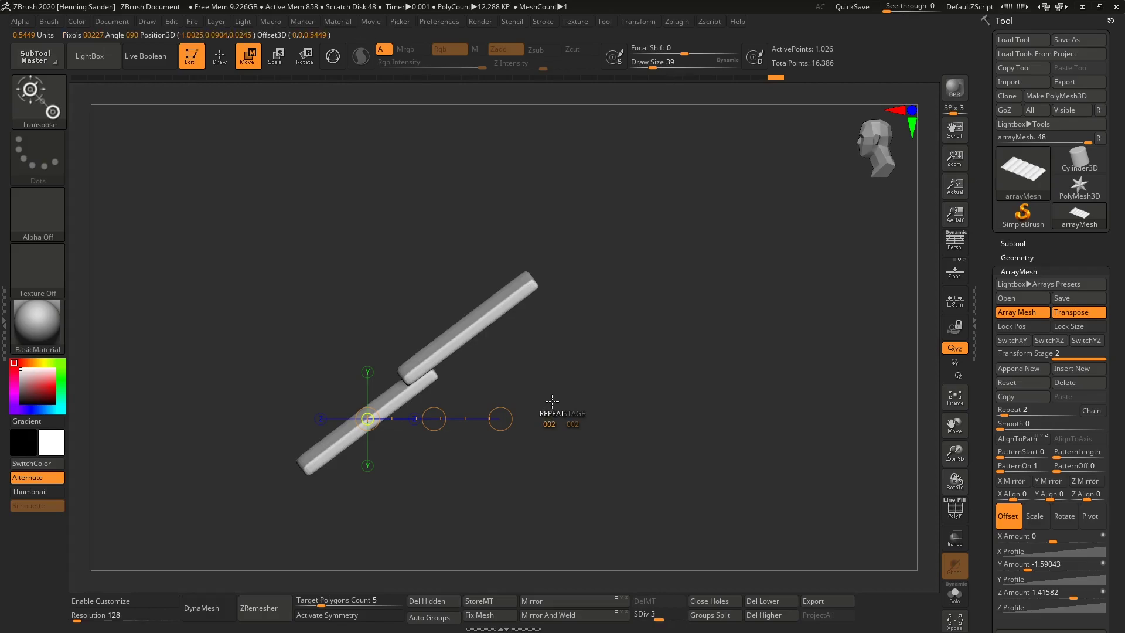
{"action": "left_click_drag", "start_coordinate": [550, 413], "coordinate": [627, 384]}
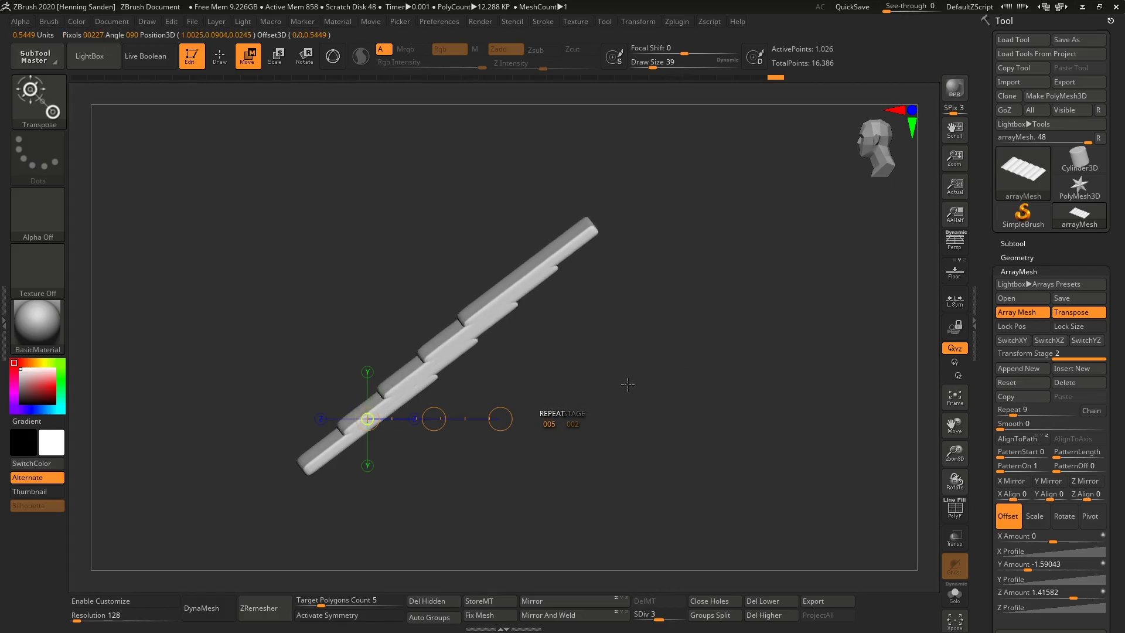
{"action": "left_click_drag", "start_coordinate": [433, 418], "coordinate": [615, 306]}
{"action": "mouse_move", "coordinate": [564, 307]}
{"action": "right_mouse_down"}
{"action": "mouse_move", "coordinate": [608, 291]}
{"action": "mouse_move", "coordinate": [567, 324]}
{"action": "right_mouse_up"}
Step: Try deforming the source tile with the Move brush while its polyframe is shown, and undo the strokes
{"action": "key", "text": "q"}
{"action": "mouse_move", "coordinate": [255, 431]}
{"action": "left_mouse_down"}
{"action": "mouse_move", "coordinate": [255, 417]}
{"action": "mouse_move", "coordinate": [277, 427]}
{"action": "mouse_move", "coordinate": [251, 410]}
{"action": "mouse_move", "coordinate": [258, 427]}
{"action": "left_mouse_up"}
{"action": "key", "text": "ctrl+z"}
{"action": "key", "text": "shift+f"}
{"action": "key", "text": "ctrl+z"}
{"action": "key", "text": "shift+f"}
{"action": "key", "text": "shift+f"}
{"action": "key", "text": "bracketright"}
{"action": "key", "text": "ctrl+z"}
{"action": "key", "text": "ctrl+z"}
{"action": "key", "text": "s"}
{"action": "left_click_drag", "start_coordinate": [254, 431], "coordinate": [237, 405]}
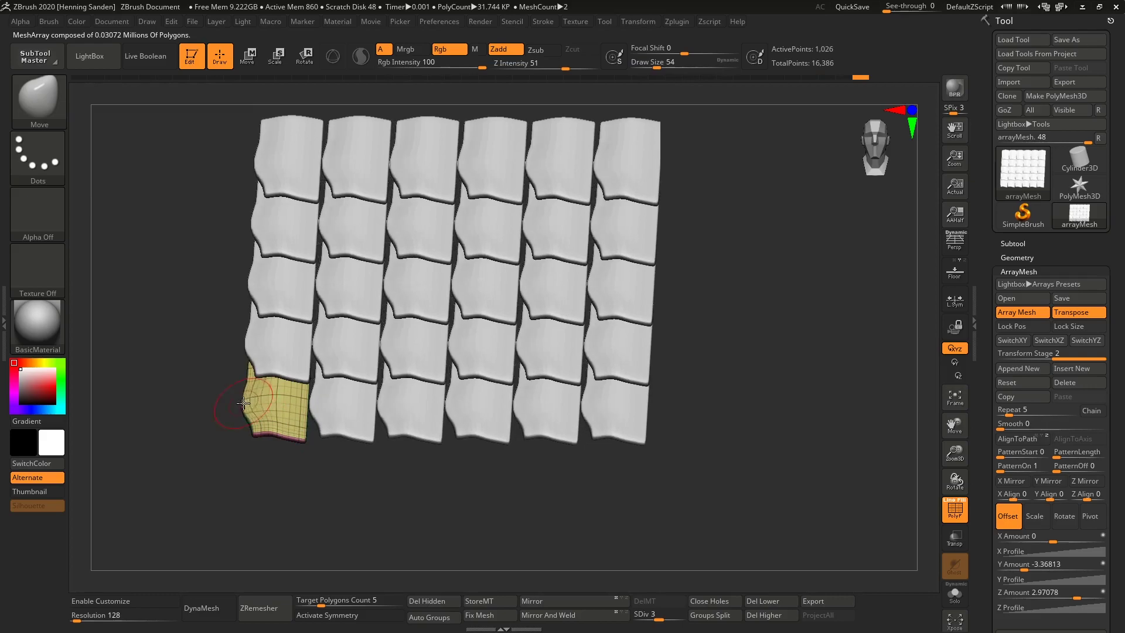
{"action": "key", "text": "ctrl+z"}
{"action": "key", "text": "ctrl+z"}
{"action": "key", "text": "ctrl+z"}
{"action": "left_click_drag", "start_coordinate": [302, 423], "coordinate": [305, 432]}
{"action": "key", "text": "ctrl+z"}
{"action": "key", "text": "s"}
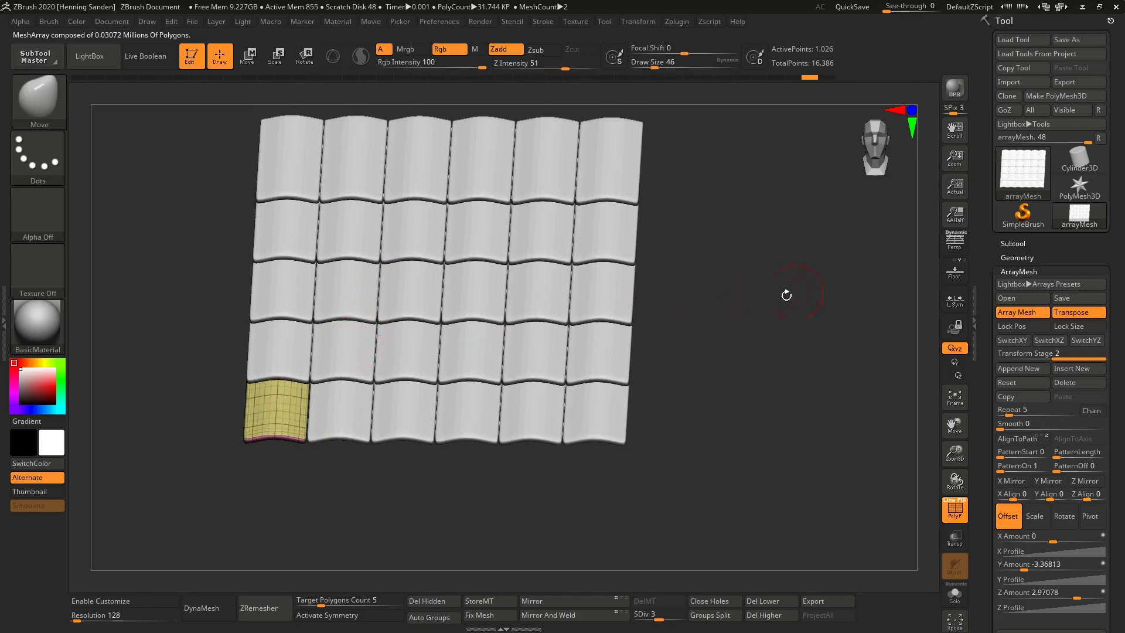
Step: Hide the polyframe and append a third array stage to the tile grid
{"action": "left_click_drag", "start_coordinate": [786, 293], "coordinate": [806, 403]}
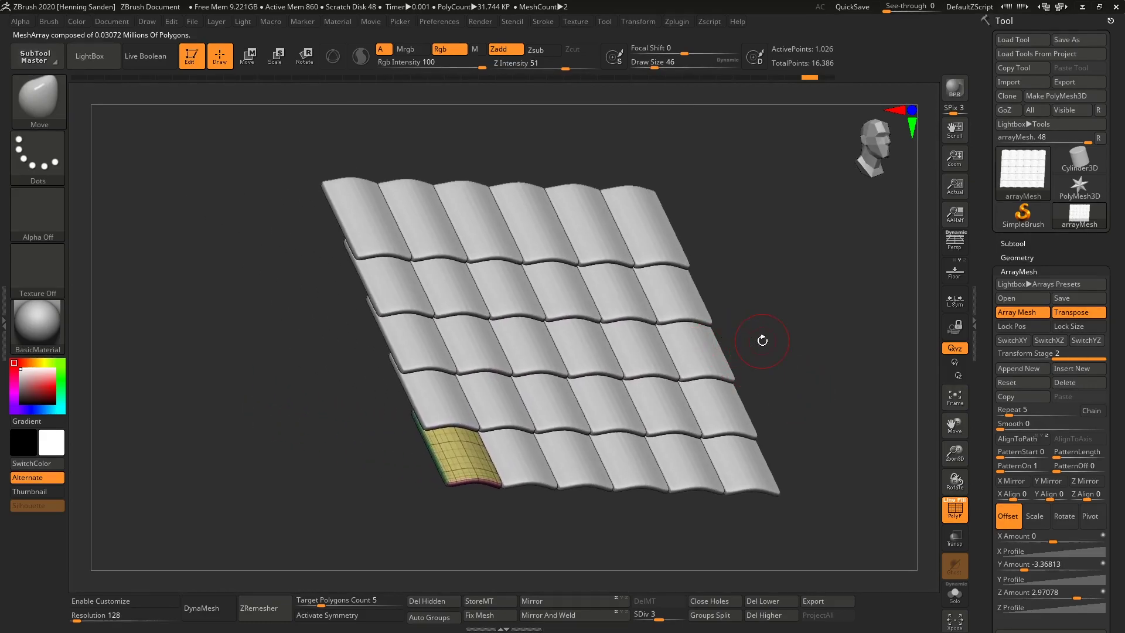
{"action": "key", "text": "shift+f"}
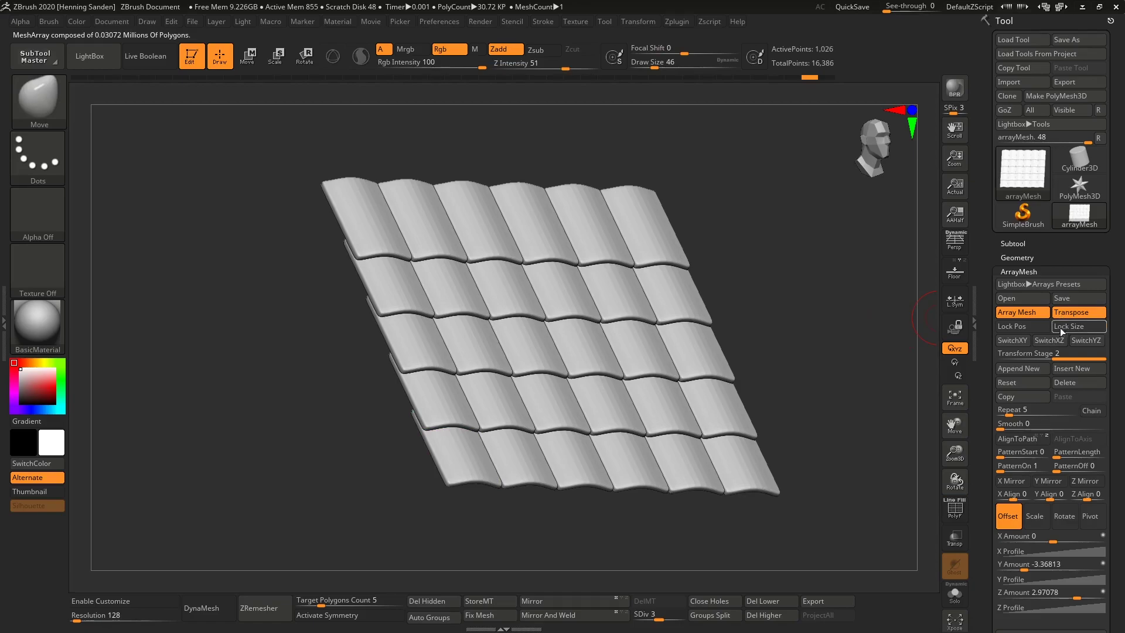
{"action": "left_click", "coordinate": [1026, 367]}
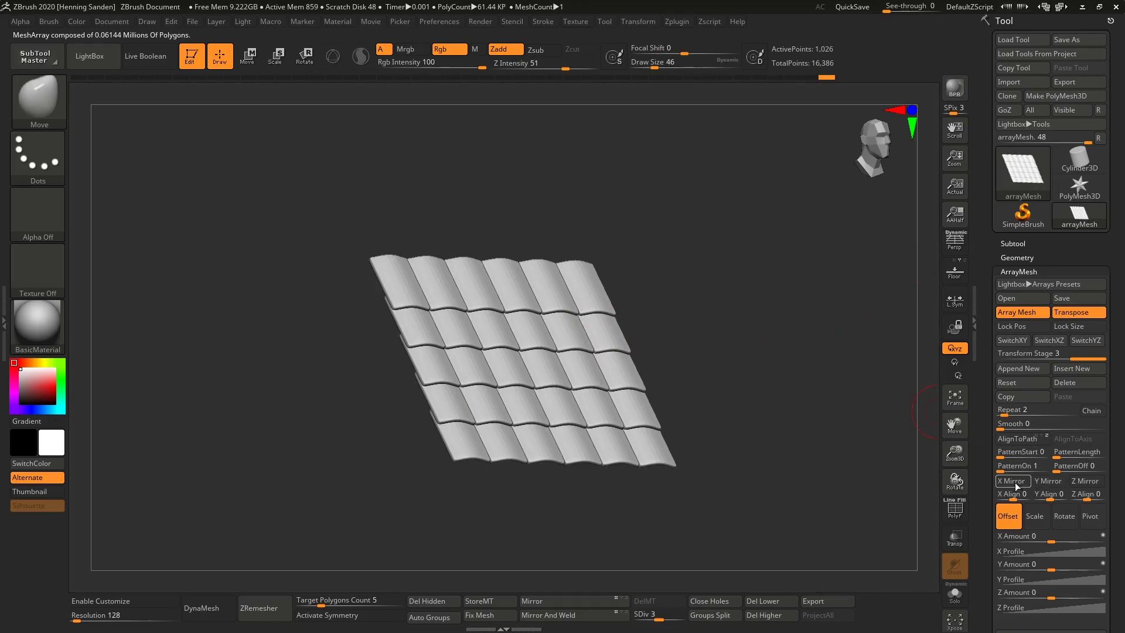
Step: Try the Y Mirror and Z Mirror options on the third stage, switching each off again
{"action": "left_click", "coordinate": [1054, 482]}
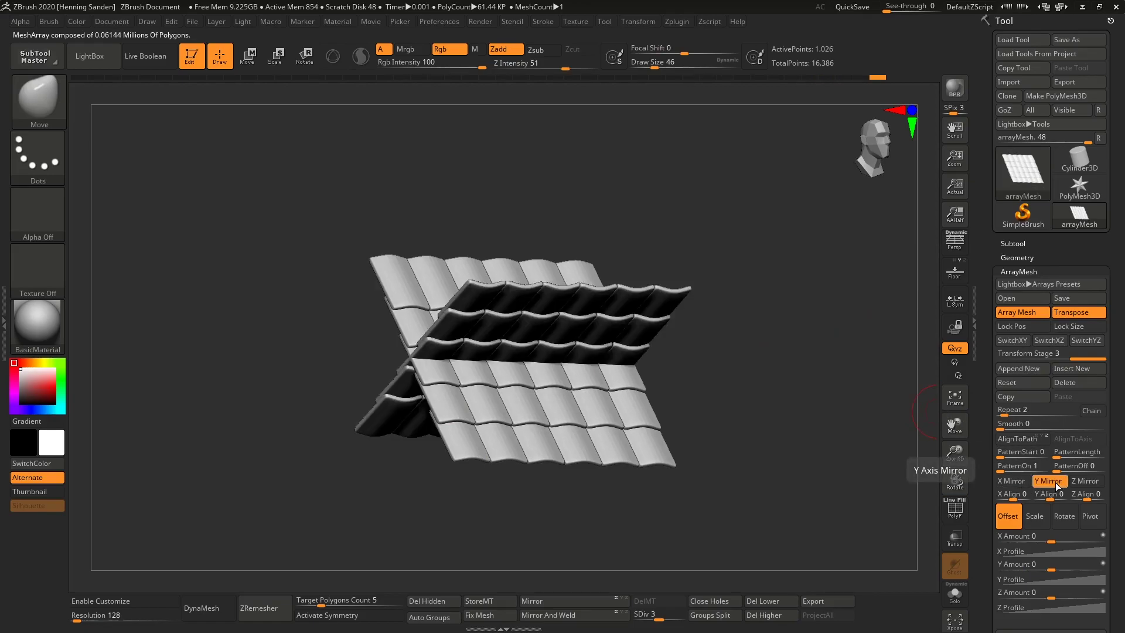
{"action": "left_click", "coordinate": [1059, 483]}
{"action": "left_click", "coordinate": [1086, 484]}
{"action": "left_click", "coordinate": [1088, 486]}
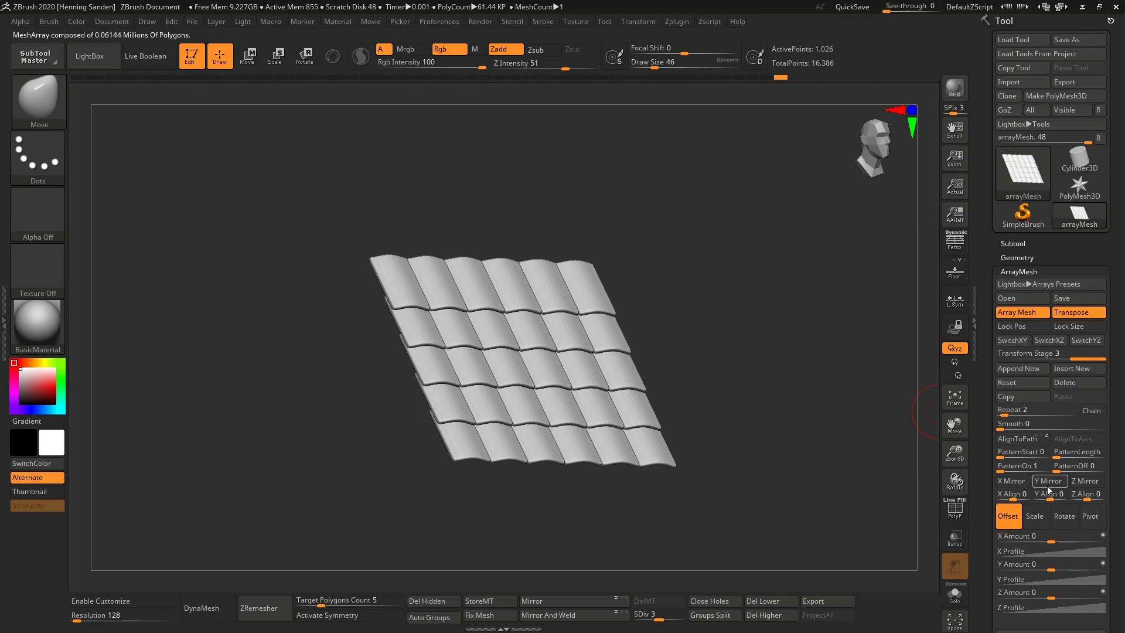
{"action": "left_click", "coordinate": [1050, 484]}
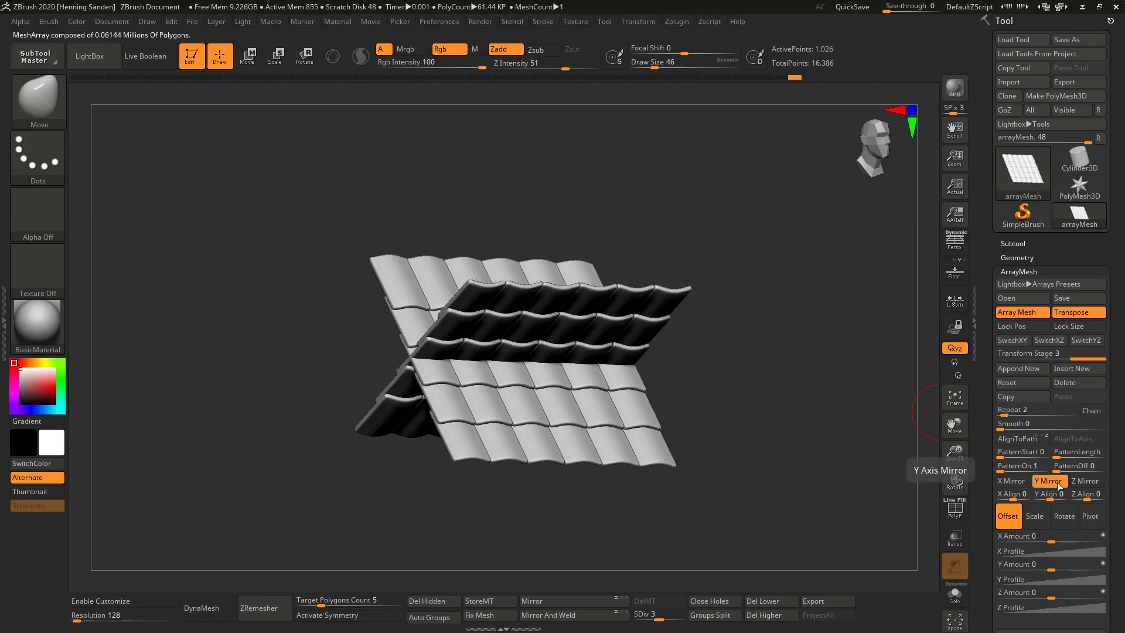
{"action": "left_click", "coordinate": [1046, 483]}
Step: Mirror the third stage across the Z axis, comparing it with Y Mirror from the side
{"action": "left_click", "coordinate": [1088, 482]}
{"action": "left_click_drag", "start_coordinate": [652, 359], "coordinate": [569, 314], "text": "shift"}
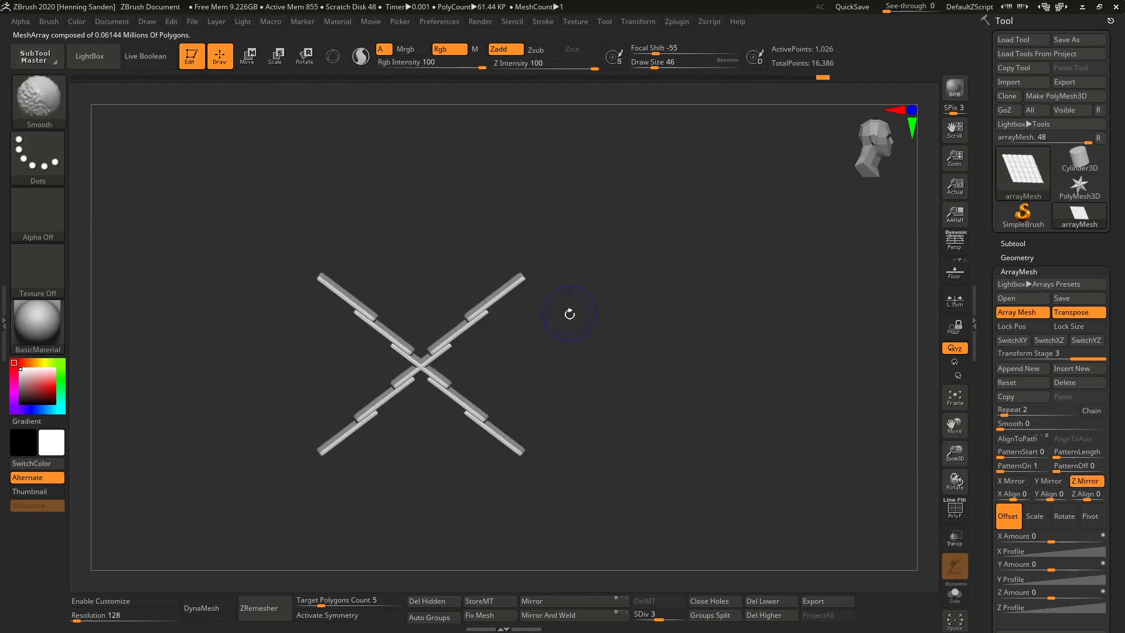
{"action": "left_click", "coordinate": [1083, 485]}
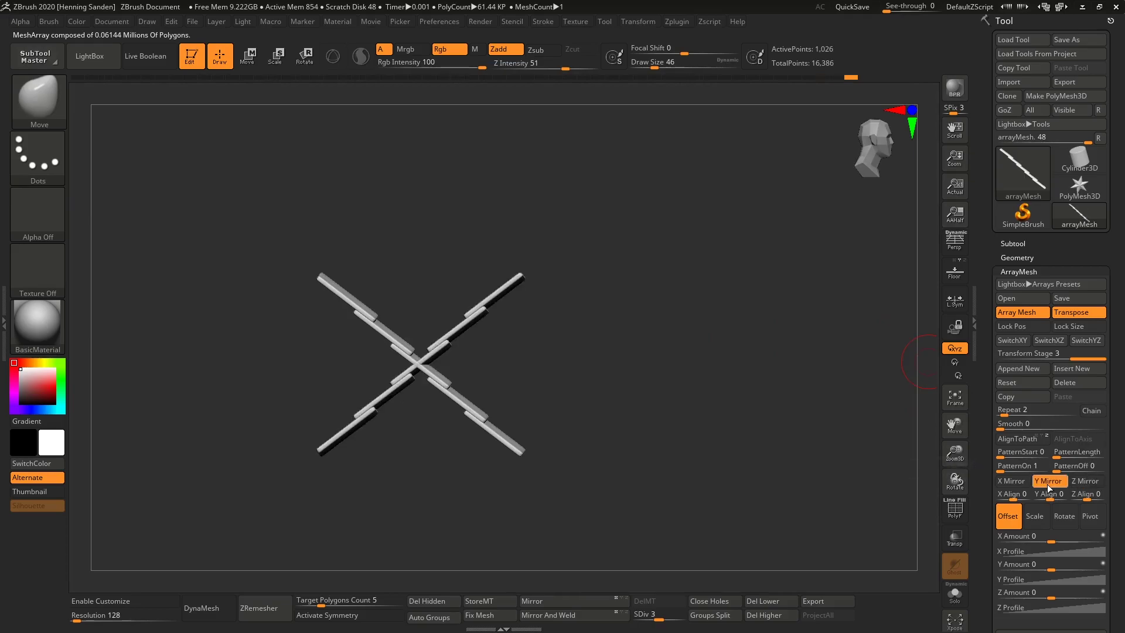
{"action": "left_click", "coordinate": [1088, 481]}
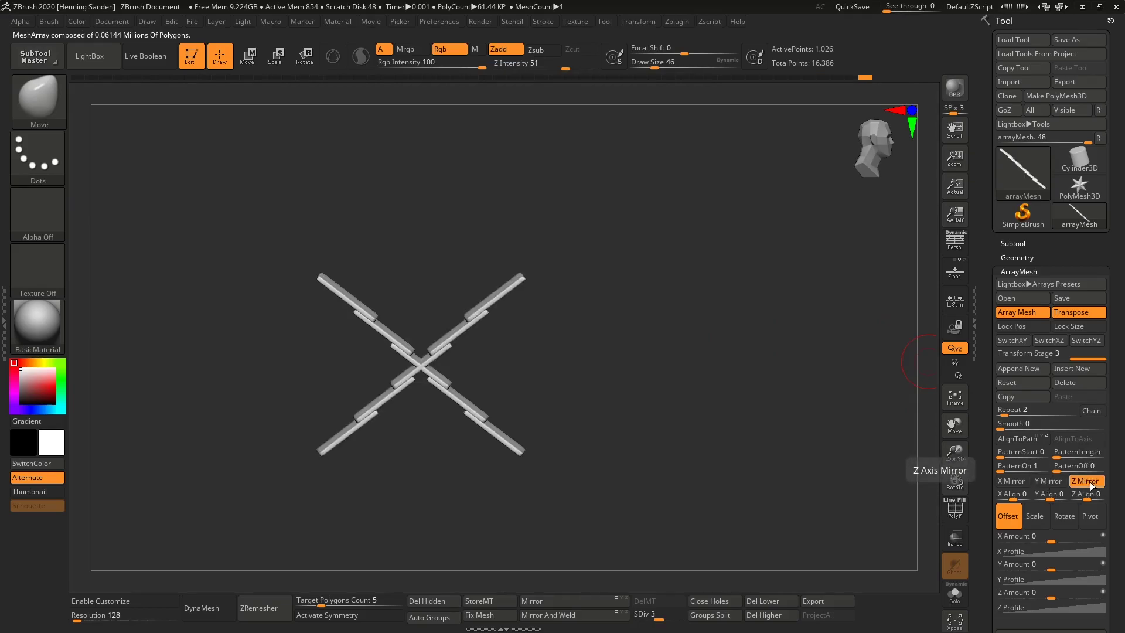
Step: Offset the mirrored third stage 1.95 along Z so both tile slopes meet at a ridge, and check the roof from several angles
{"action": "key", "text": "w"}
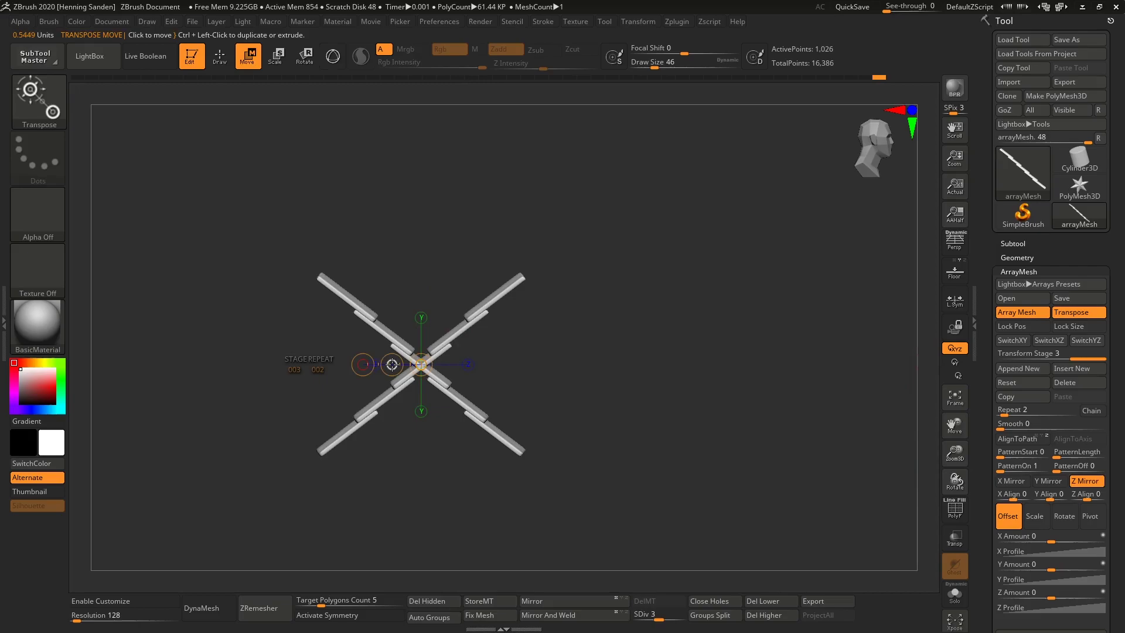
{"action": "left_click_drag", "start_coordinate": [392, 364], "coordinate": [391, 365]}
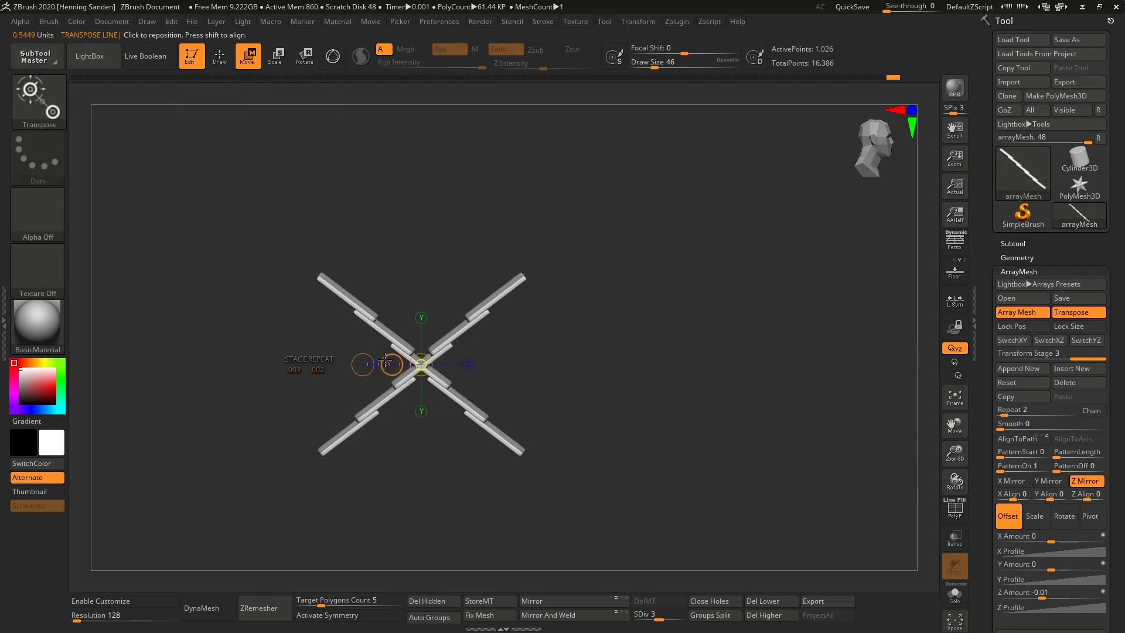
{"action": "left_click_drag", "start_coordinate": [385, 360], "coordinate": [5, 375]}
{"action": "left_click_drag", "start_coordinate": [385, 291], "coordinate": [506, 322], "text": "alt"}
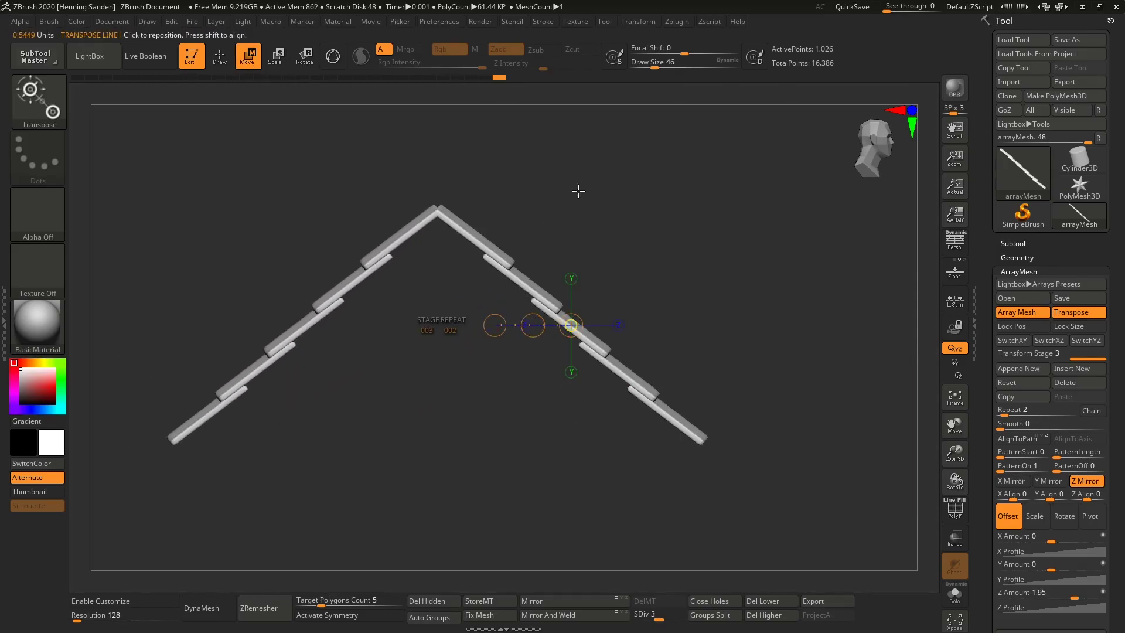
{"action": "left_click_drag", "start_coordinate": [578, 193], "coordinate": [502, 208]}
{"action": "mouse_move", "coordinate": [503, 209]}
{"action": "right_mouse_down"}
{"action": "mouse_move", "coordinate": [572, 239]}
{"action": "mouse_move", "coordinate": [554, 236]}
{"action": "mouse_move", "coordinate": [625, 234]}
{"action": "mouse_move", "coordinate": [588, 254]}
{"action": "mouse_move", "coordinate": [527, 247]}
{"action": "right_mouse_up"}
{"action": "key", "text": "q"}
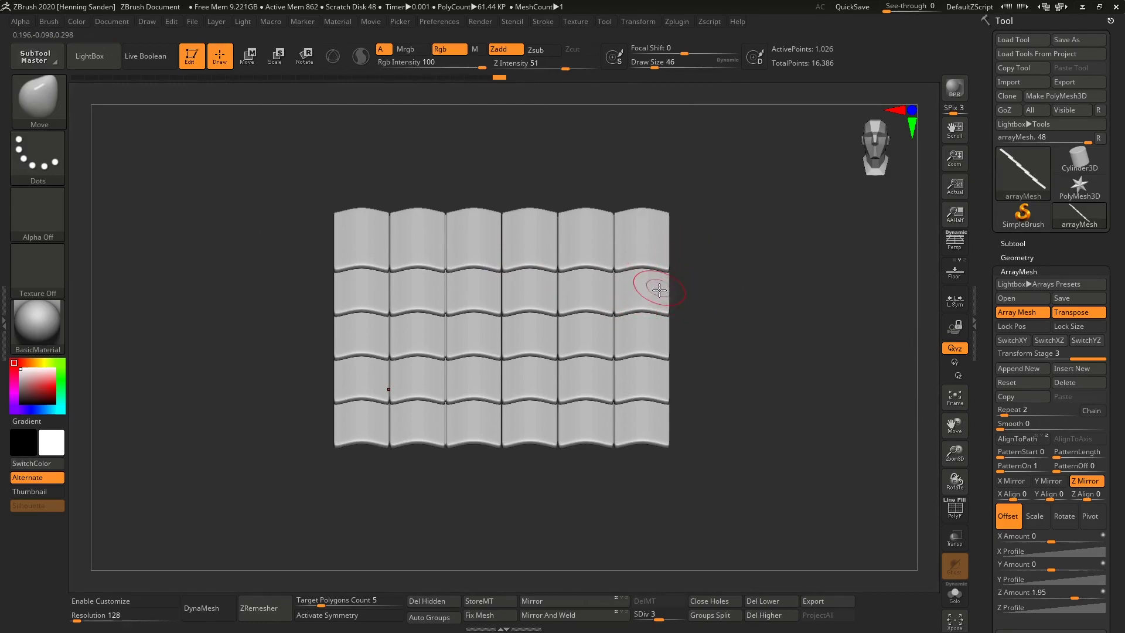
{"action": "left_click_drag", "start_coordinate": [658, 287], "coordinate": [636, 295]}
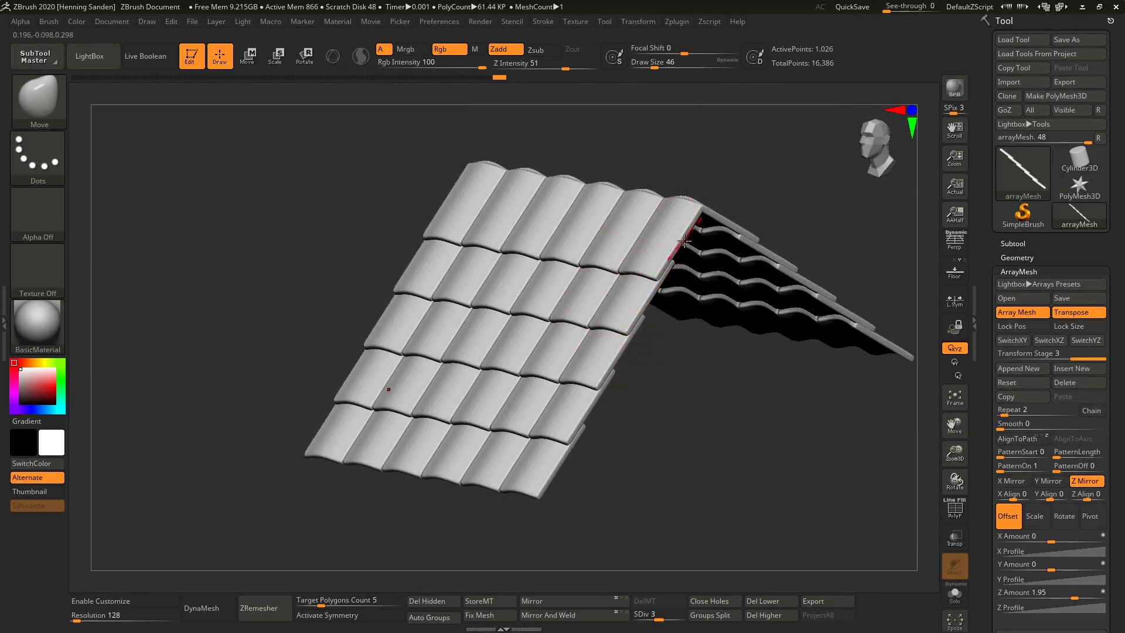
Step: Switch to the first transform stage and set its repeat count to 19 tiles
{"action": "left_click", "coordinate": [1062, 359]}
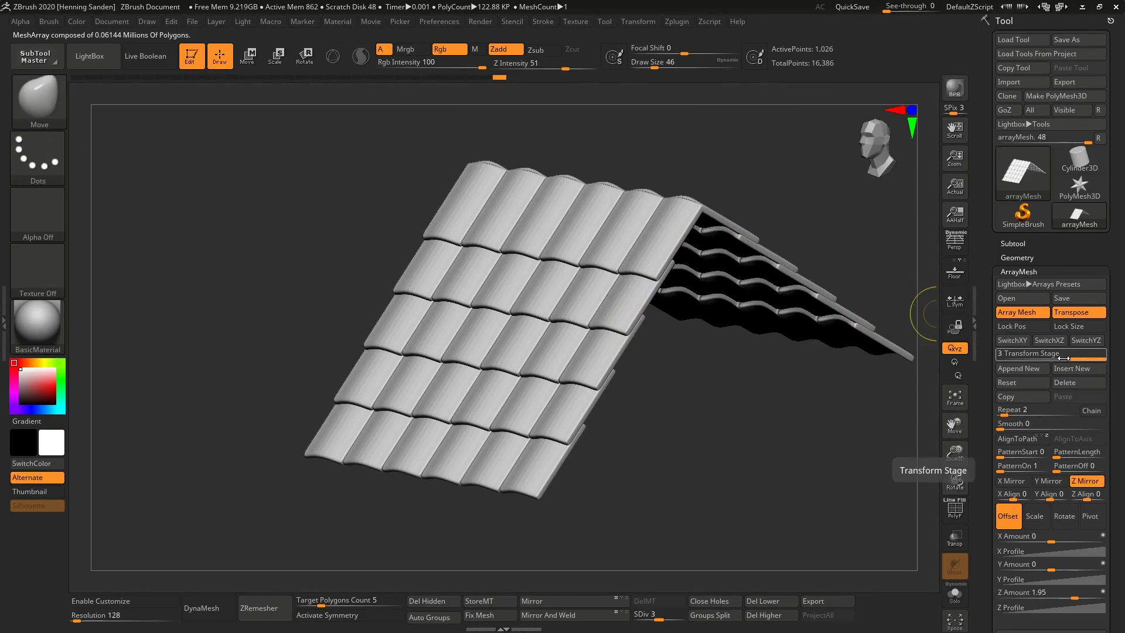
{"action": "left_click_drag", "start_coordinate": [1062, 358], "coordinate": [988, 352]}
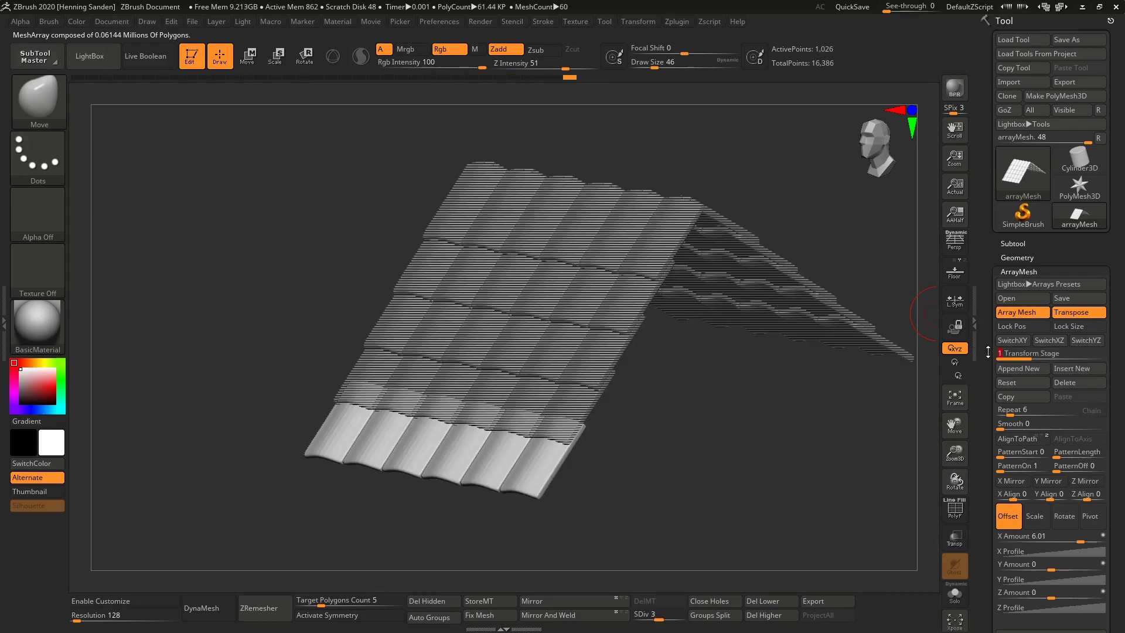
{"action": "mouse_move", "coordinate": [1012, 409]}
{"action": "left_mouse_down"}
{"action": "mouse_move", "coordinate": [1029, 409]}
{"action": "mouse_move", "coordinate": [1004, 409]}
{"action": "mouse_move", "coordinate": [1020, 410]}
{"action": "left_mouse_up"}
{"action": "left_click", "coordinate": [999, 410]}
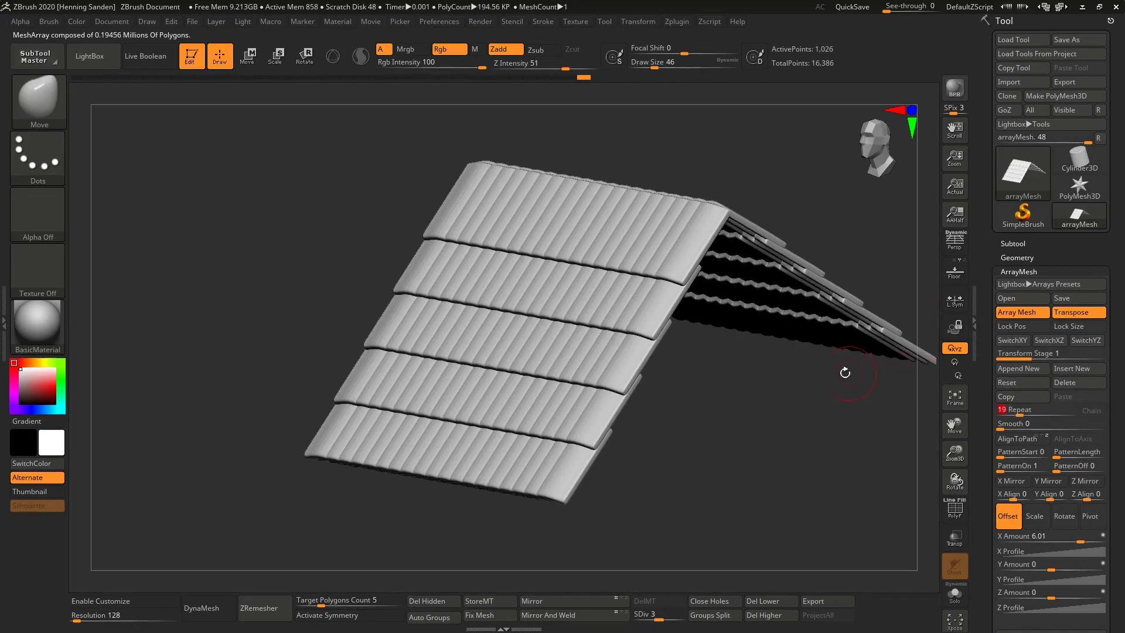
Step: Stretch the first stage's X offset to 18.98 to space out the overlapping tile columns, and view the roof in perspective
{"action": "left_click_drag", "start_coordinate": [845, 373], "coordinate": [497, 382]}
{"action": "key", "text": "w"}
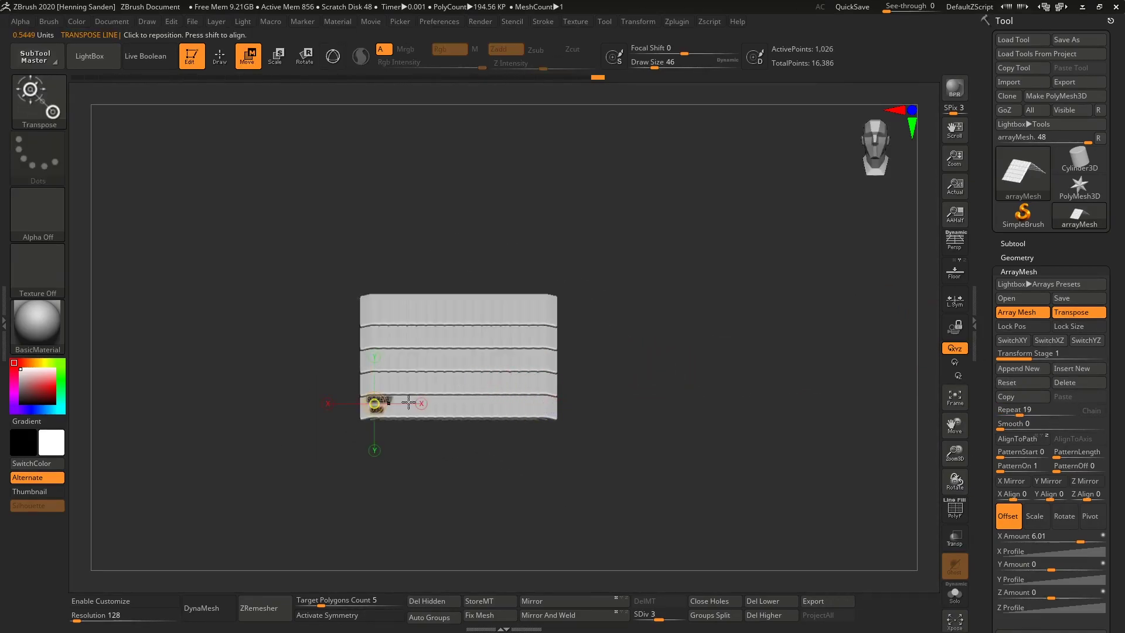
{"action": "left_click", "coordinate": [421, 403]}
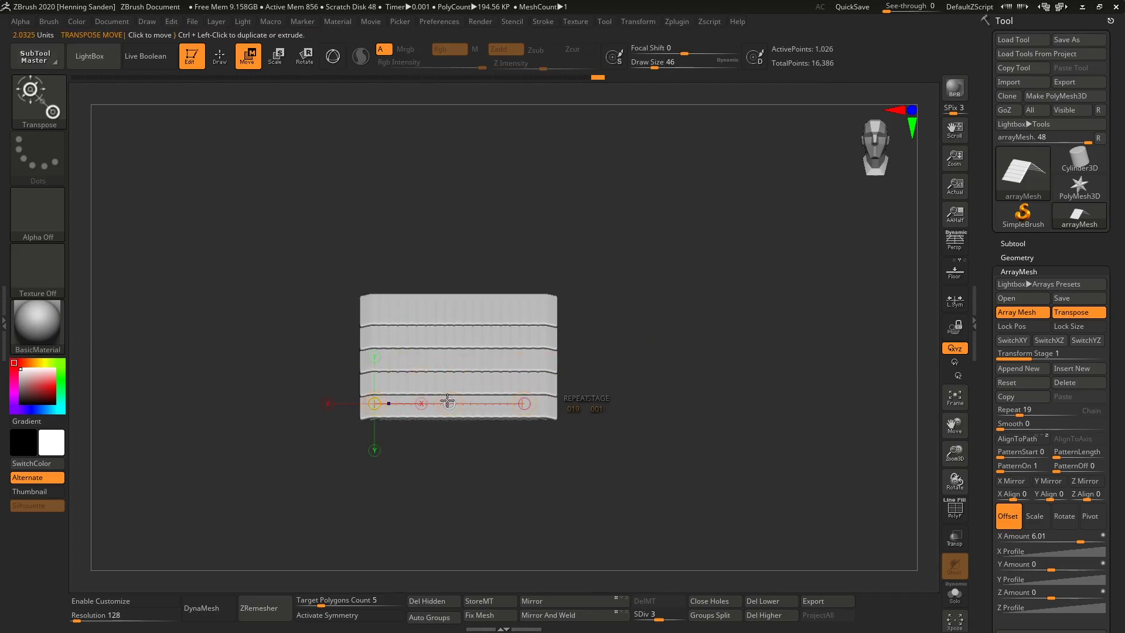
{"action": "left_click_drag", "start_coordinate": [448, 403], "coordinate": [825, 452]}
{"action": "left_click_drag", "start_coordinate": [737, 468], "coordinate": [755, 321]}
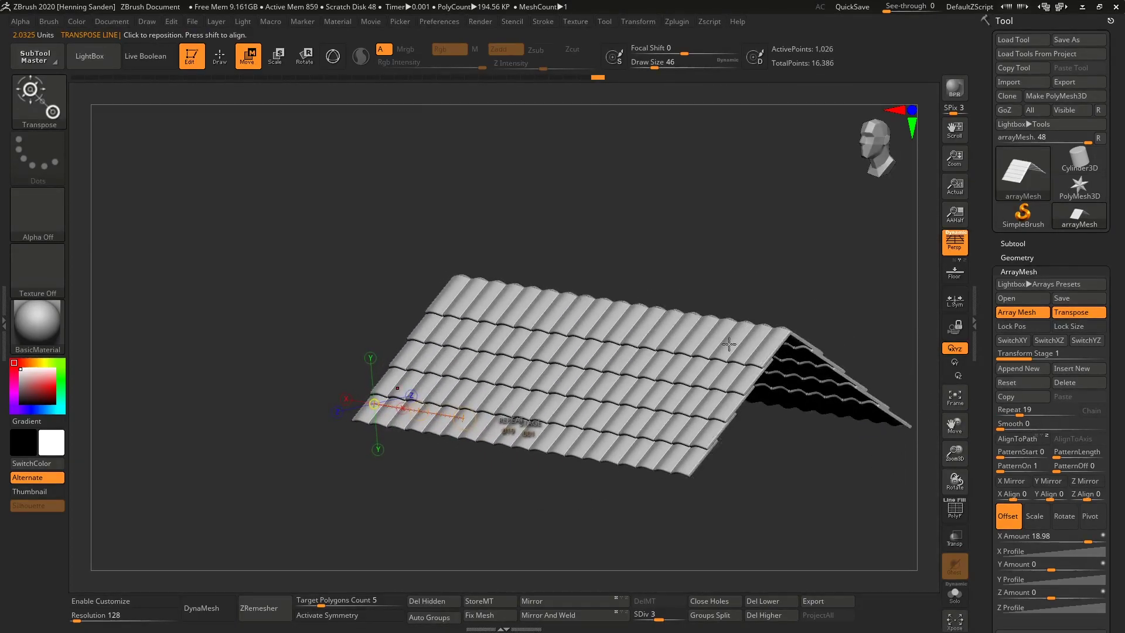
{"action": "right_click_drag", "start_coordinate": [741, 331], "coordinate": [654, 278], "text": "alt"}
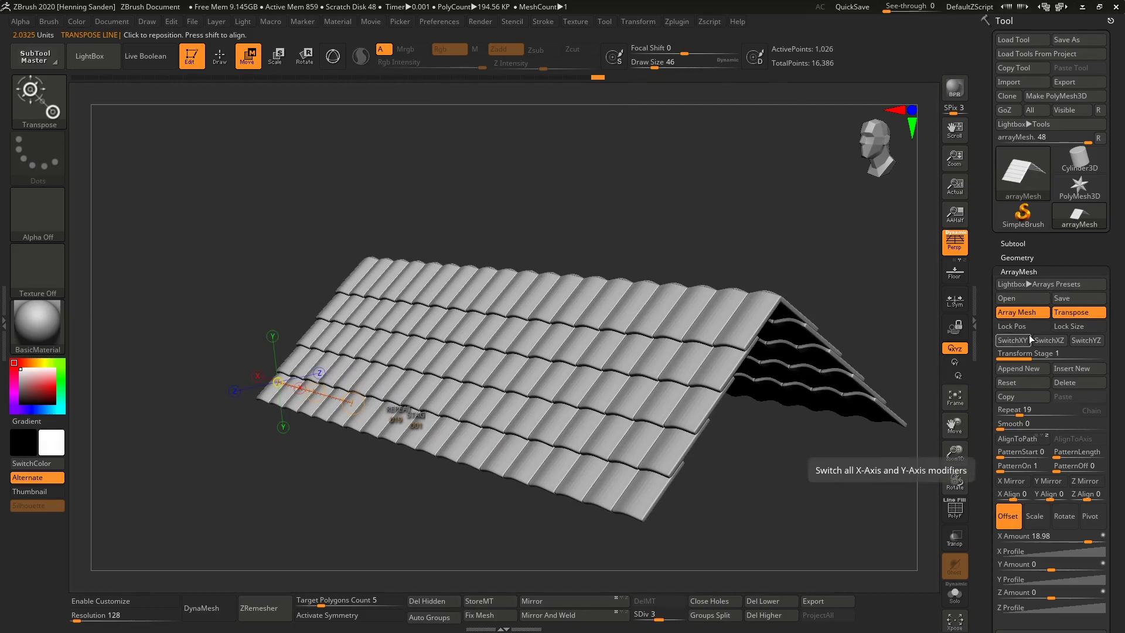
Step: Open gaps between the tile columns by setting the first stage's X offset to 22.13688
{"action": "left_click_drag", "start_coordinate": [995, 373], "coordinate": [995, 306]}
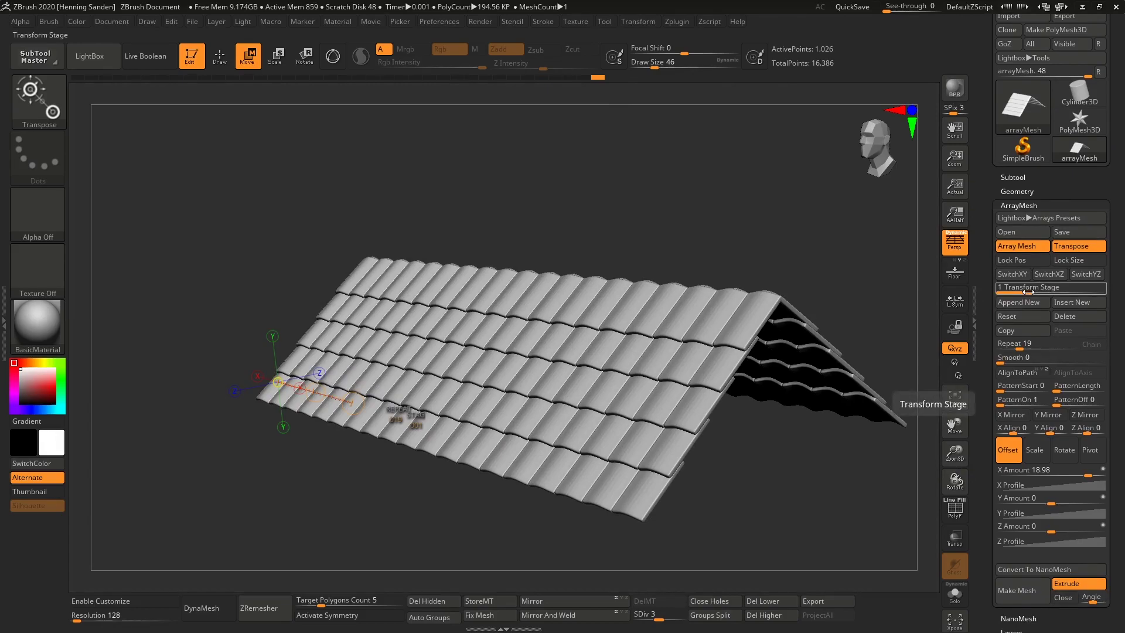
{"action": "right_click_drag", "start_coordinate": [575, 331], "coordinate": [580, 337], "text": "shift"}
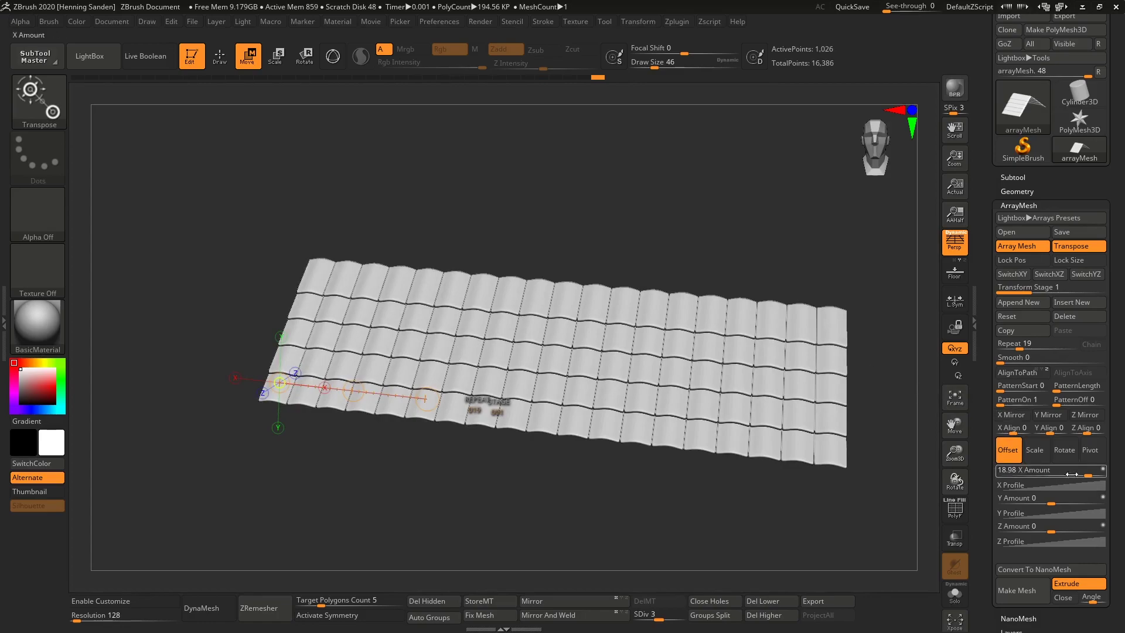
{"action": "mouse_move", "coordinate": [1087, 469]}
{"action": "left_mouse_down"}
{"action": "mouse_move", "coordinate": [1065, 469]}
{"action": "mouse_move", "coordinate": [1091, 474]}
{"action": "left_mouse_up"}
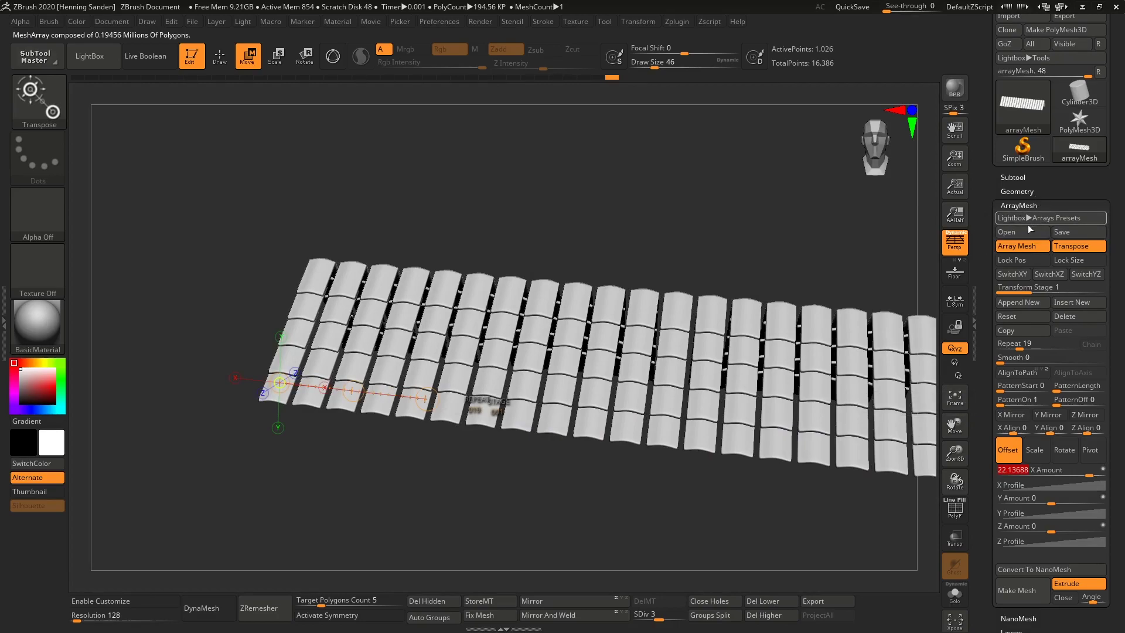
Step: Try the ArrayMesh save and open commands, and bring up the LightBox library of array presets
{"action": "left_click", "coordinate": [1064, 233]}
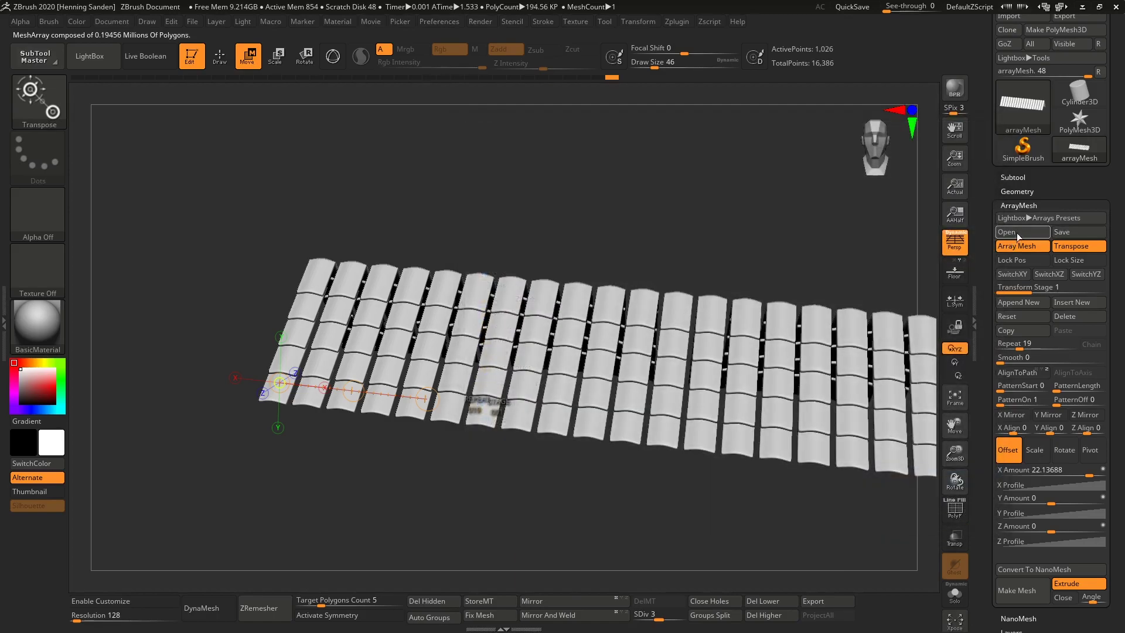
{"action": "left_click", "coordinate": [1022, 235]}
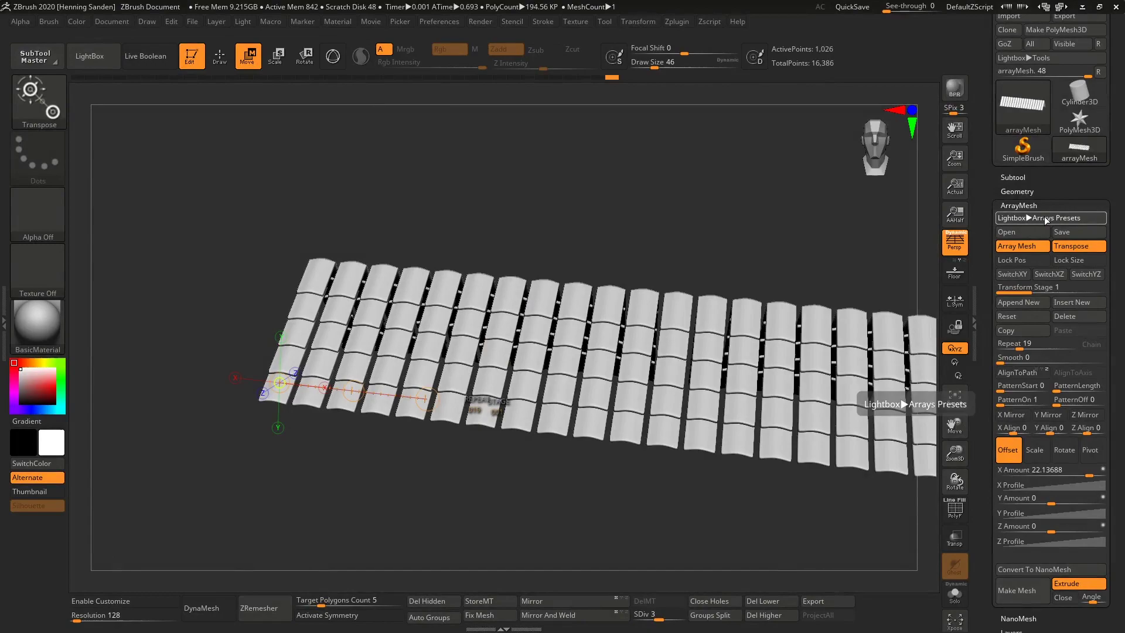
{"action": "left_click", "coordinate": [1041, 219]}
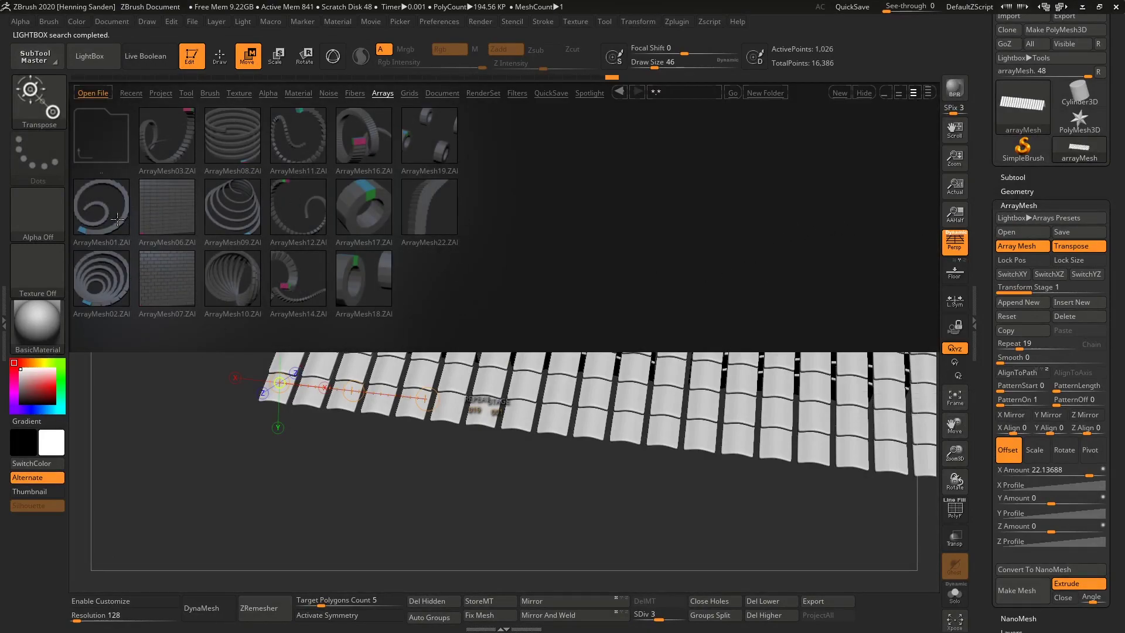
Step: Try the ArrayMesh19, ArrayMesh18 and ArrayMesh14 presets on the tile, framing and orbiting around the last one
{"action": "double_click", "coordinate": [445, 138]}
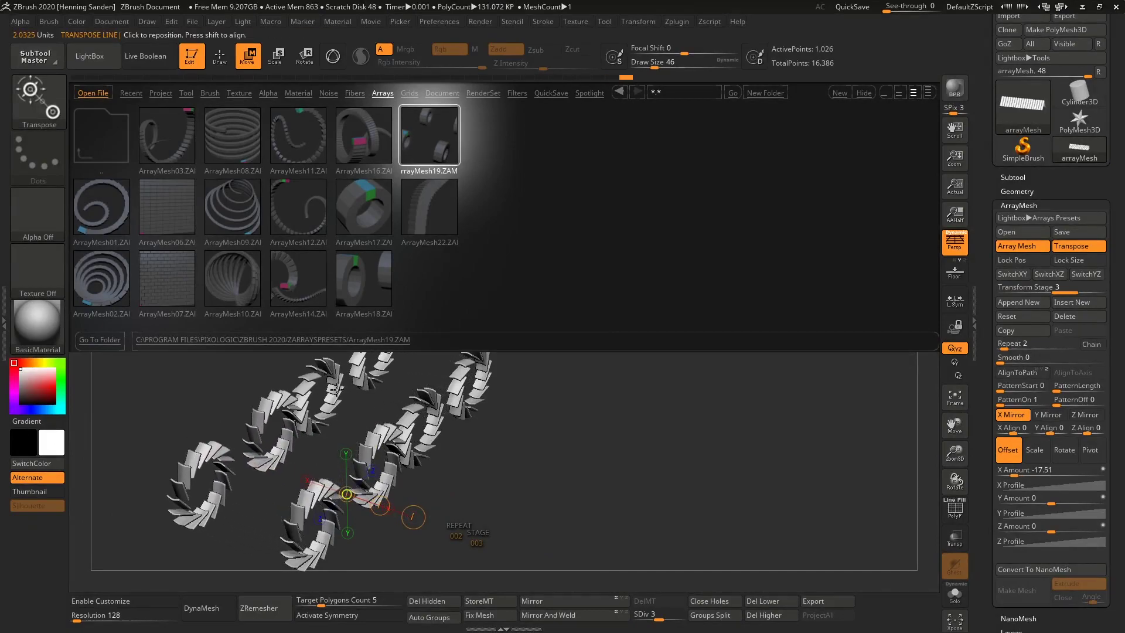
{"action": "double_click", "coordinate": [356, 283]}
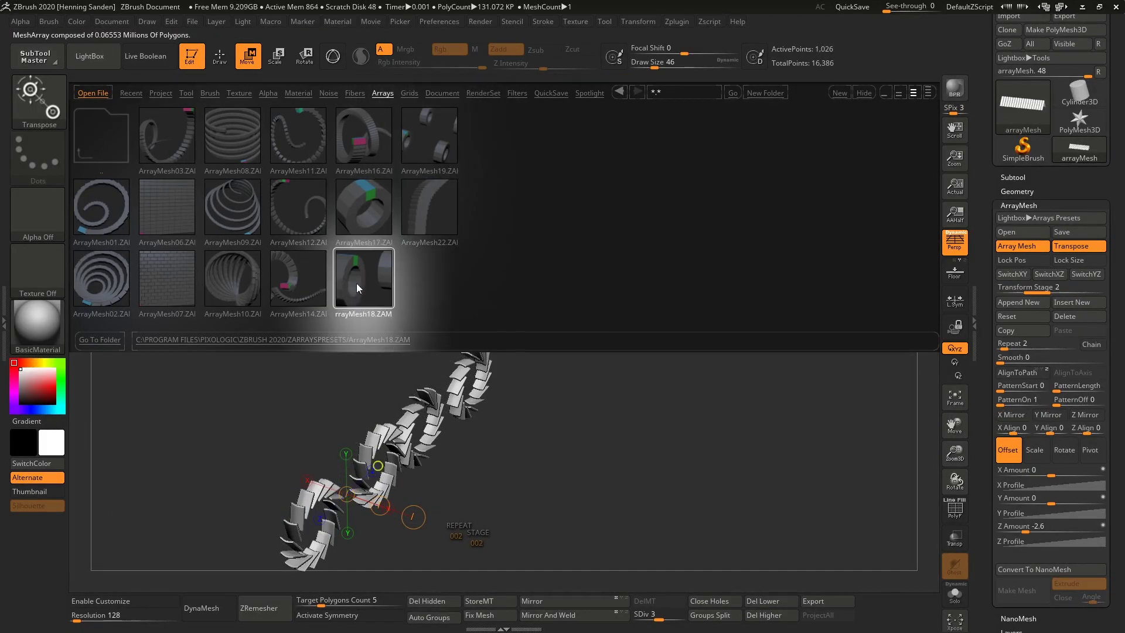
{"action": "double_click", "coordinate": [305, 287]}
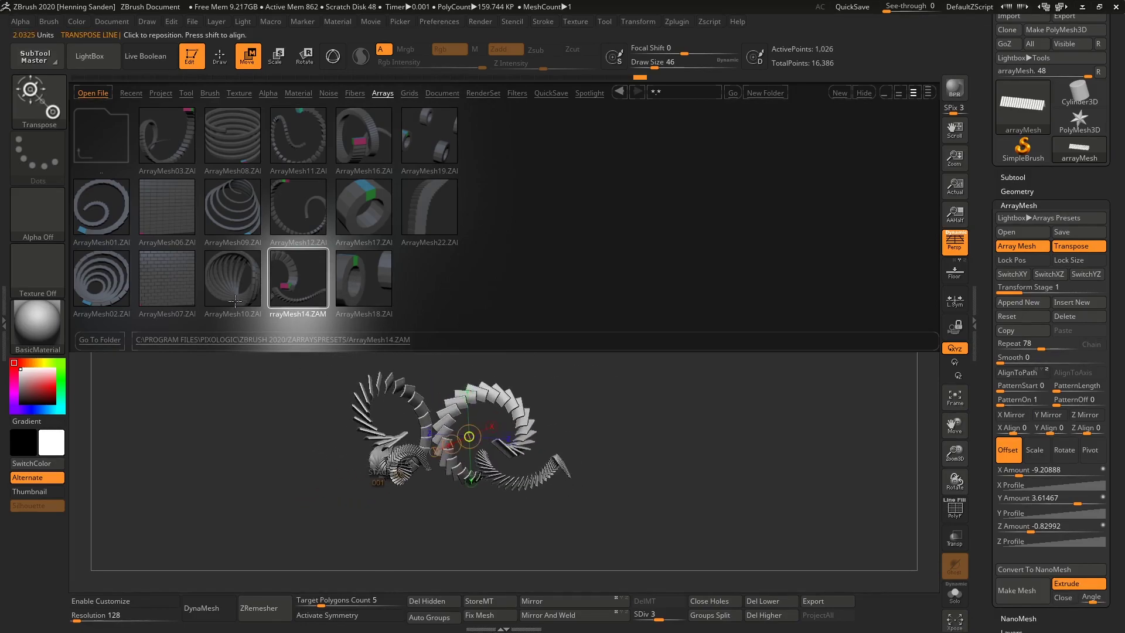
{"action": "left_click_drag", "start_coordinate": [255, 339], "coordinate": [280, 241]}
{"action": "key", "text": "f"}
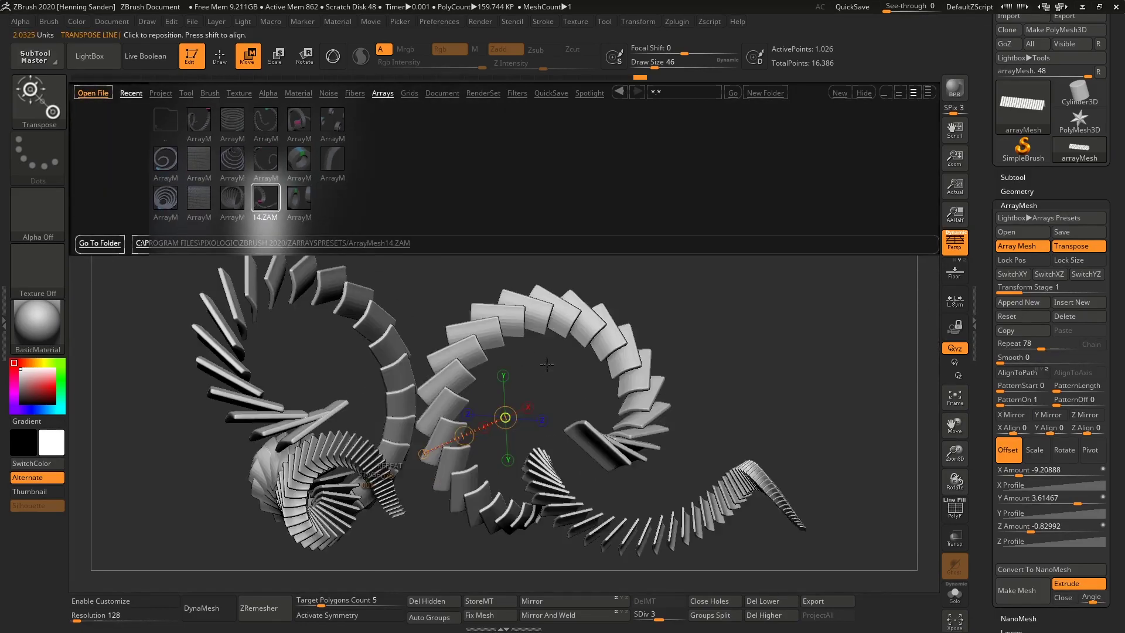
{"action": "key", "text": "q"}
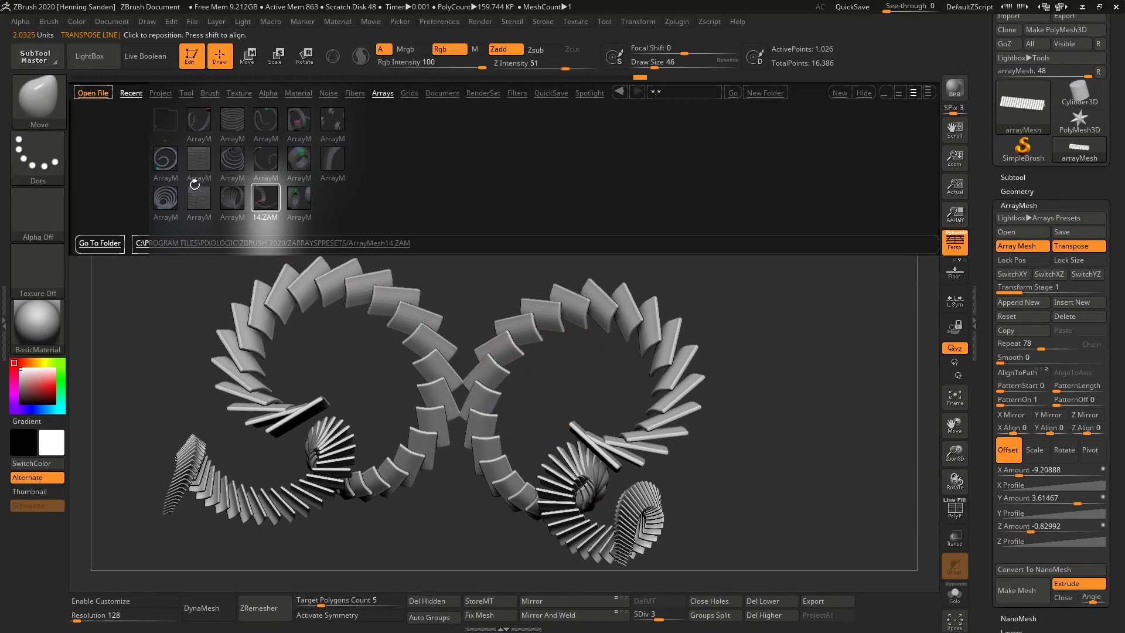
Step: Browse further through the array presets and try ArrayMesh03 and ArrayMesh02 on the tile
{"action": "left_click_drag", "start_coordinate": [327, 159], "coordinate": [203, 154]}
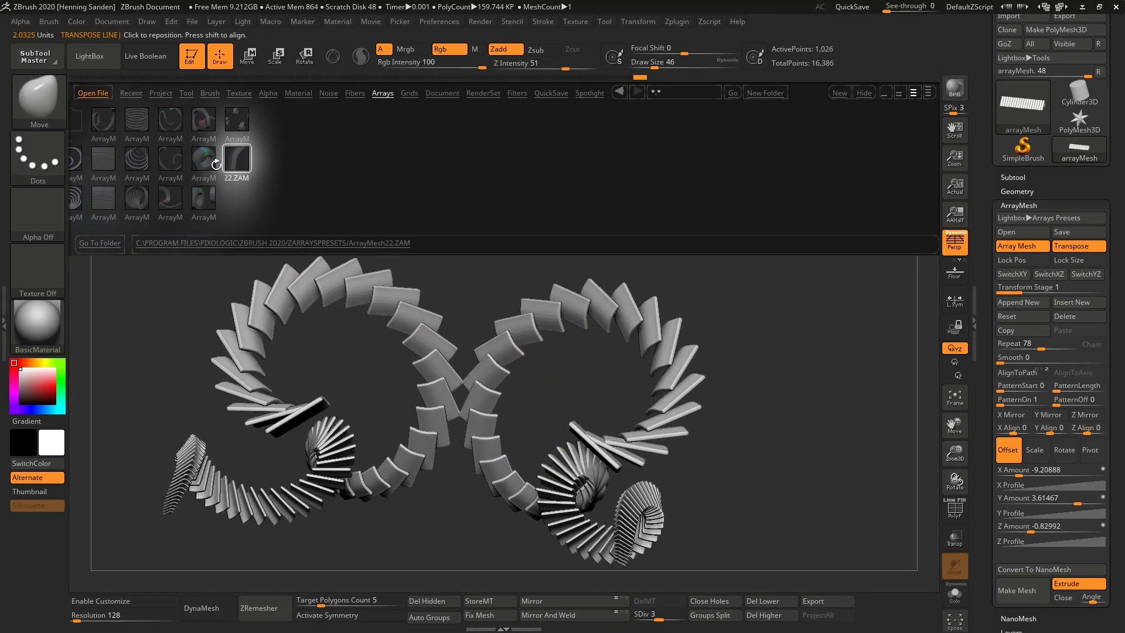
{"action": "double_click", "coordinate": [104, 121]}
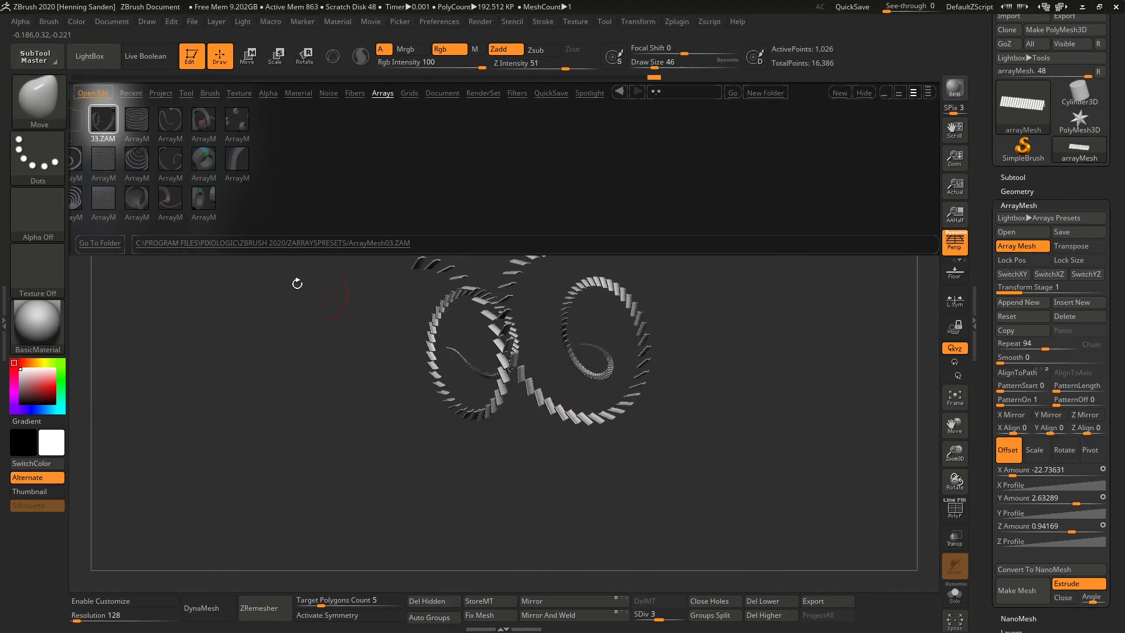
{"action": "double_click", "coordinate": [80, 200]}
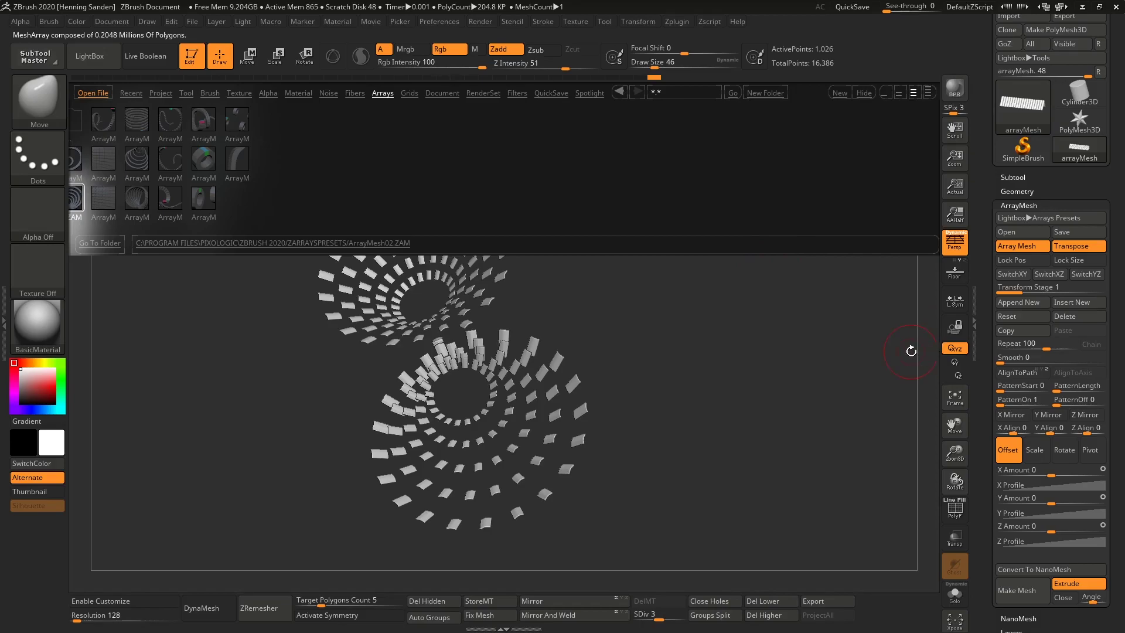
Step: Load the ArrayMesh03 preset and set its first stage's X rotation amount to 303
{"action": "left_click", "coordinate": [113, 137]}
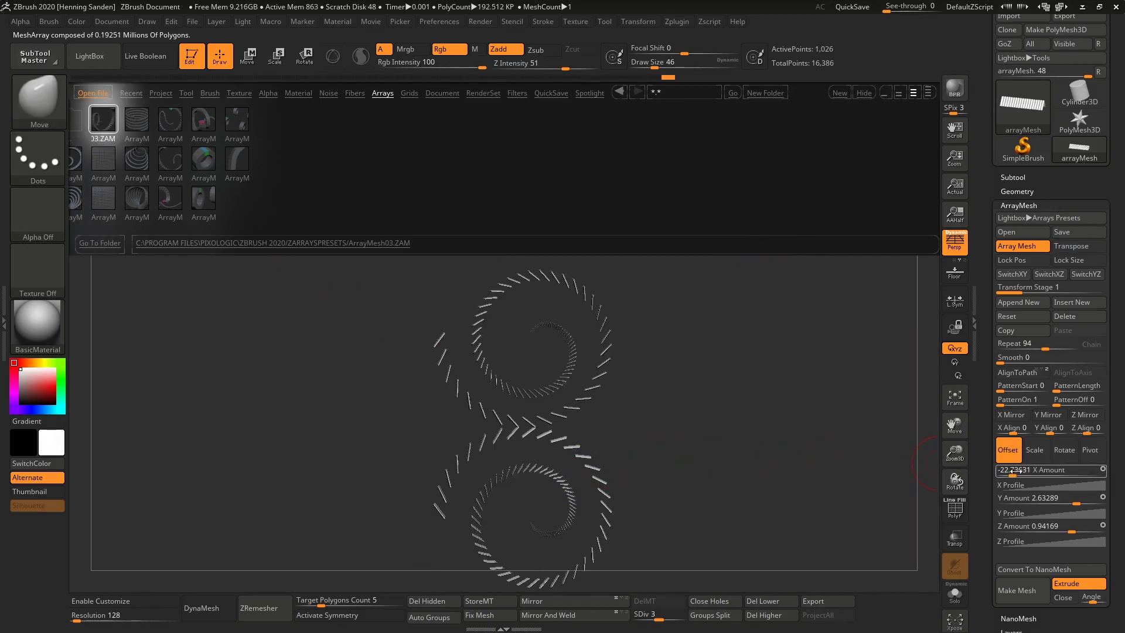
{"action": "left_click_drag", "start_coordinate": [1013, 470], "coordinate": [1082, 470]}
{"action": "left_click", "coordinate": [1068, 451]}
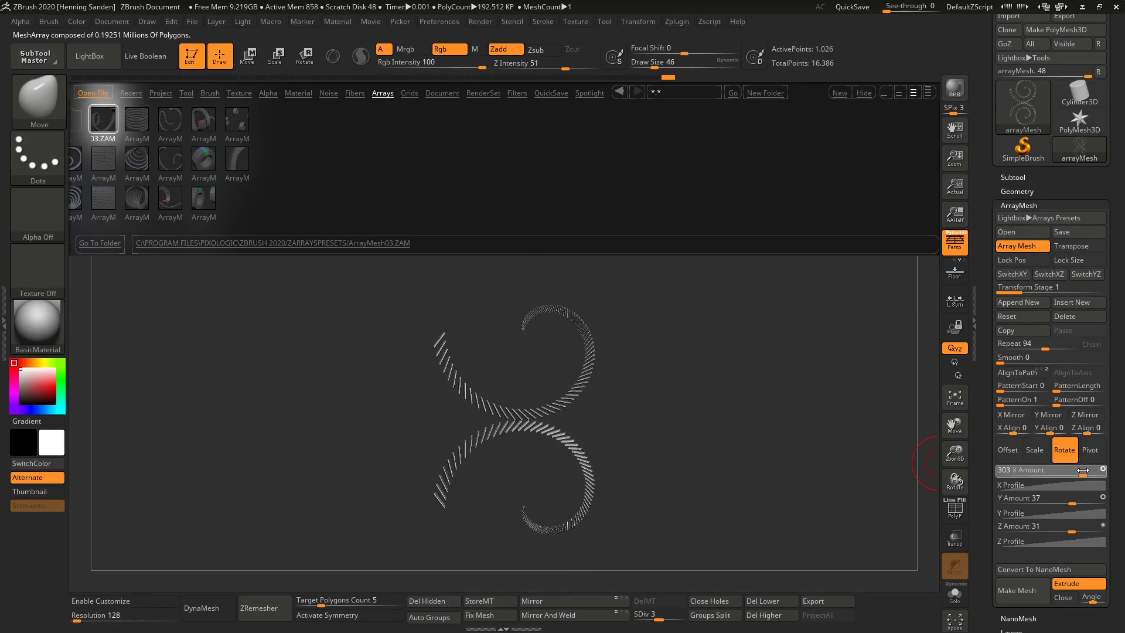
{"action": "left_click_drag", "start_coordinate": [657, 445], "coordinate": [648, 428]}
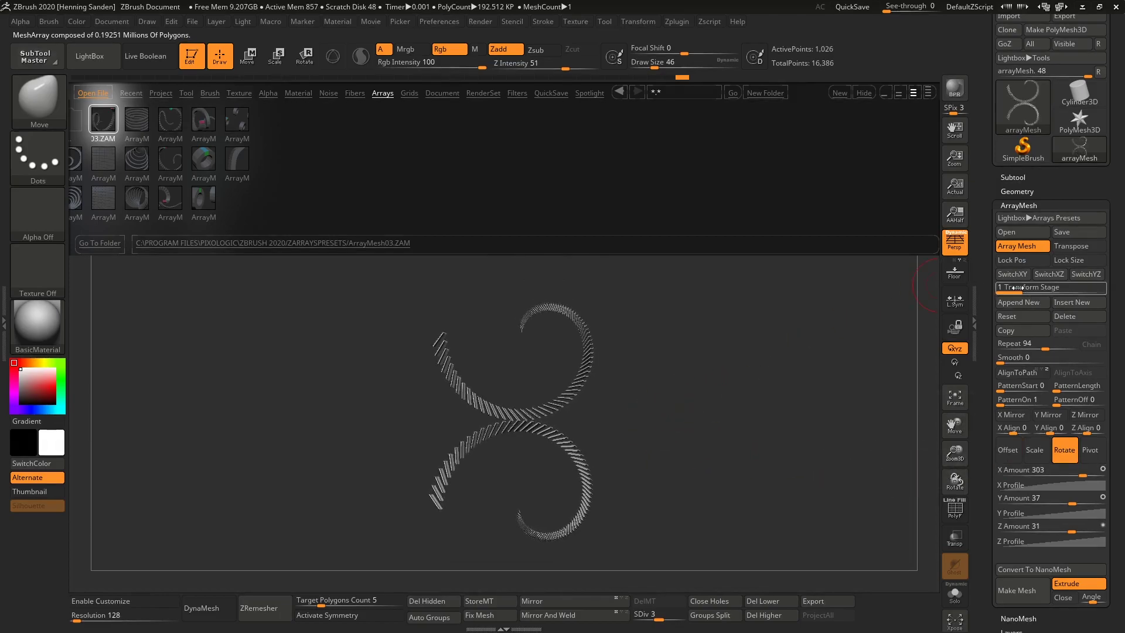
Step: Switch to transform stage 4 of the preset and set its repeat count to 6, orbiting to inspect the stacked curls
{"action": "left_click_drag", "start_coordinate": [1017, 289], "coordinate": [1093, 289]}
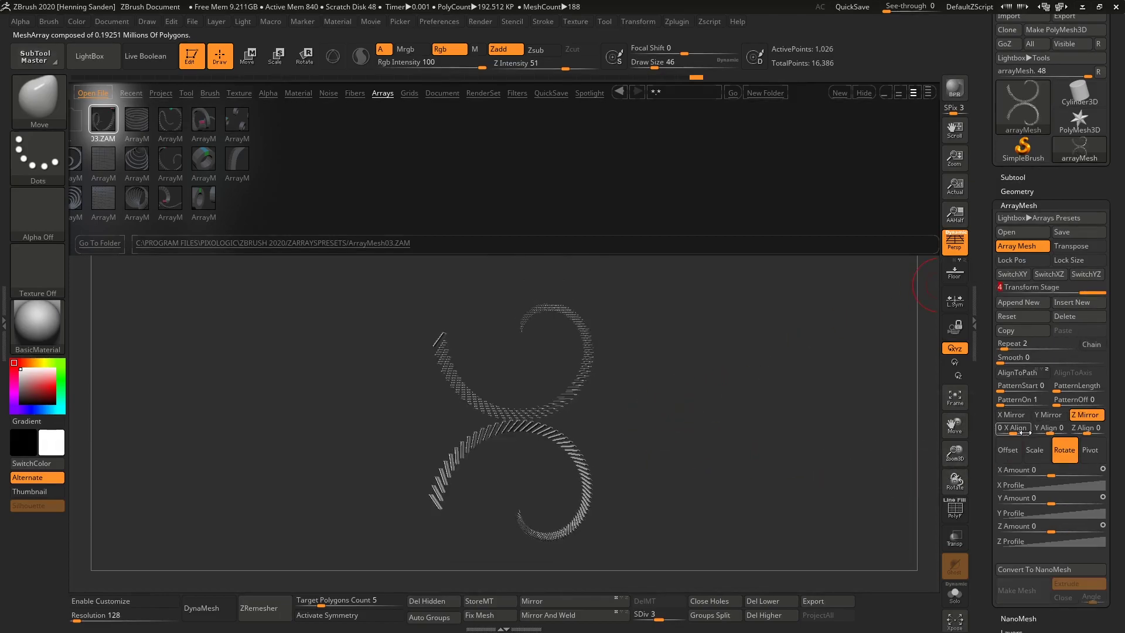
{"action": "left_click_drag", "start_coordinate": [1013, 348], "coordinate": [1011, 346]}
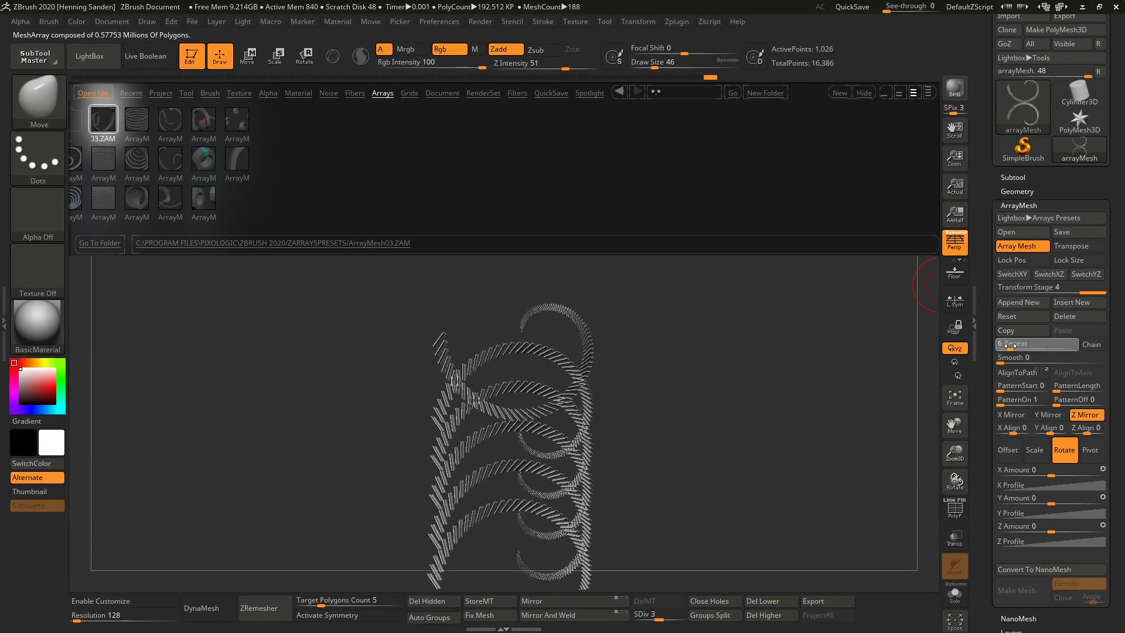
{"action": "left_click_drag", "start_coordinate": [621, 375], "coordinate": [468, 375]}
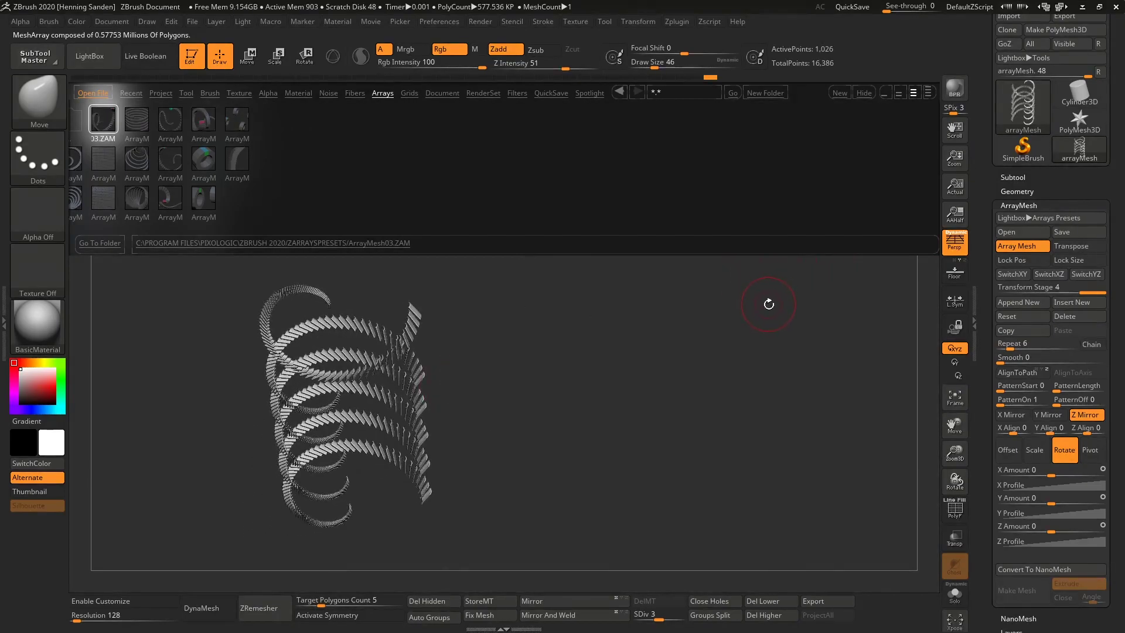